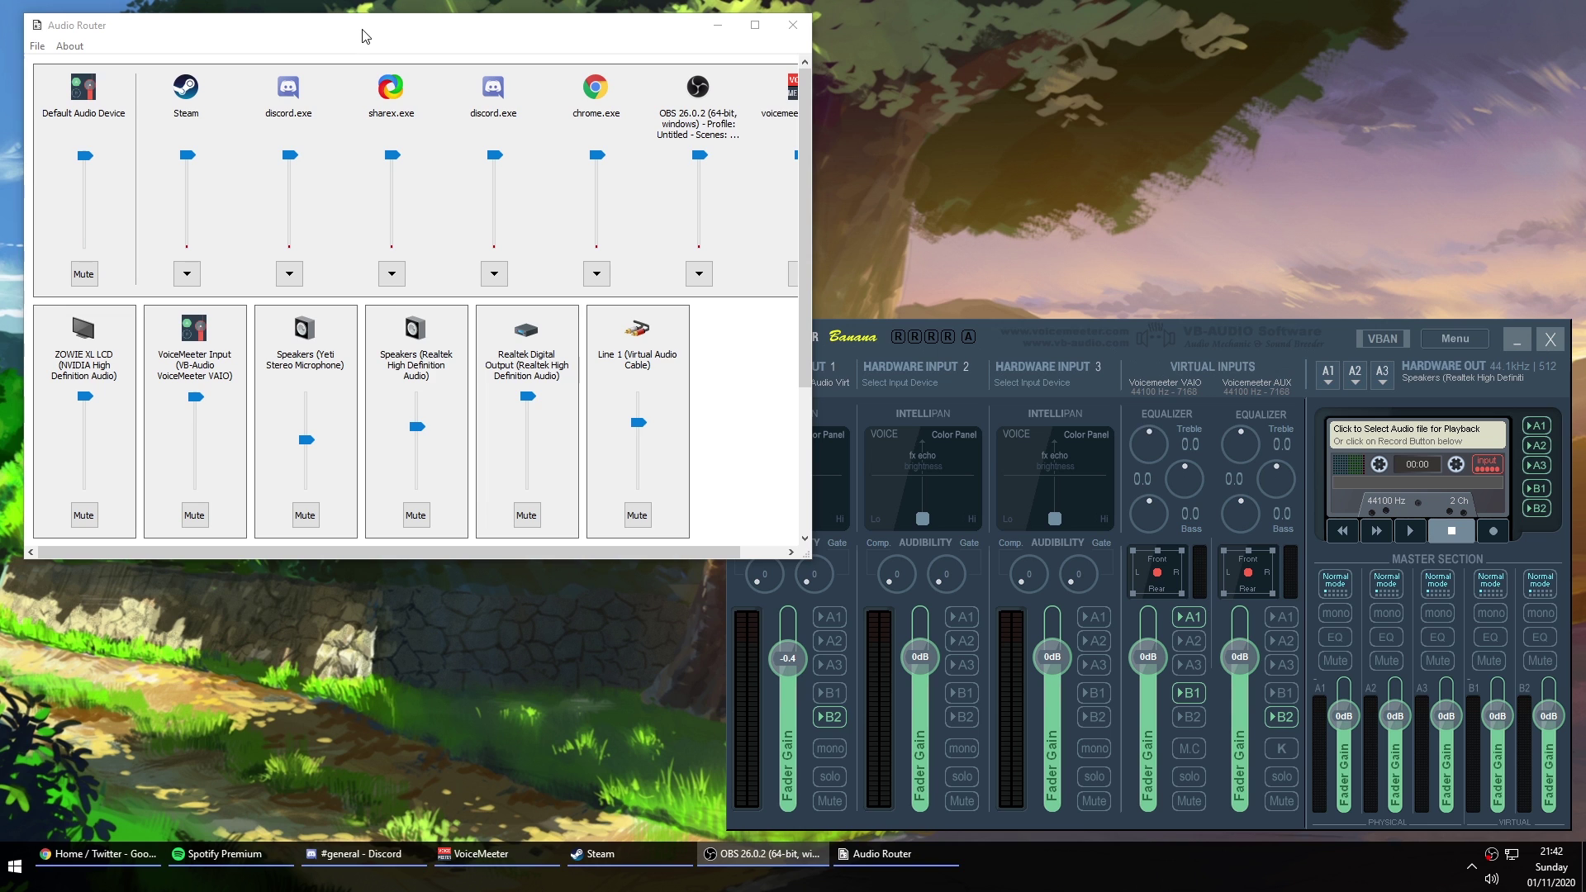
Place Audio Router and the VoiceMeeter Banana mixer side by side, with VoiceMeeter in front
mouse_move(364, 35)
left_mouse_down()
mouse_move(417, 51)
mouse_move(400, 25)
mouse_move(370, 39)
left_mouse_up()
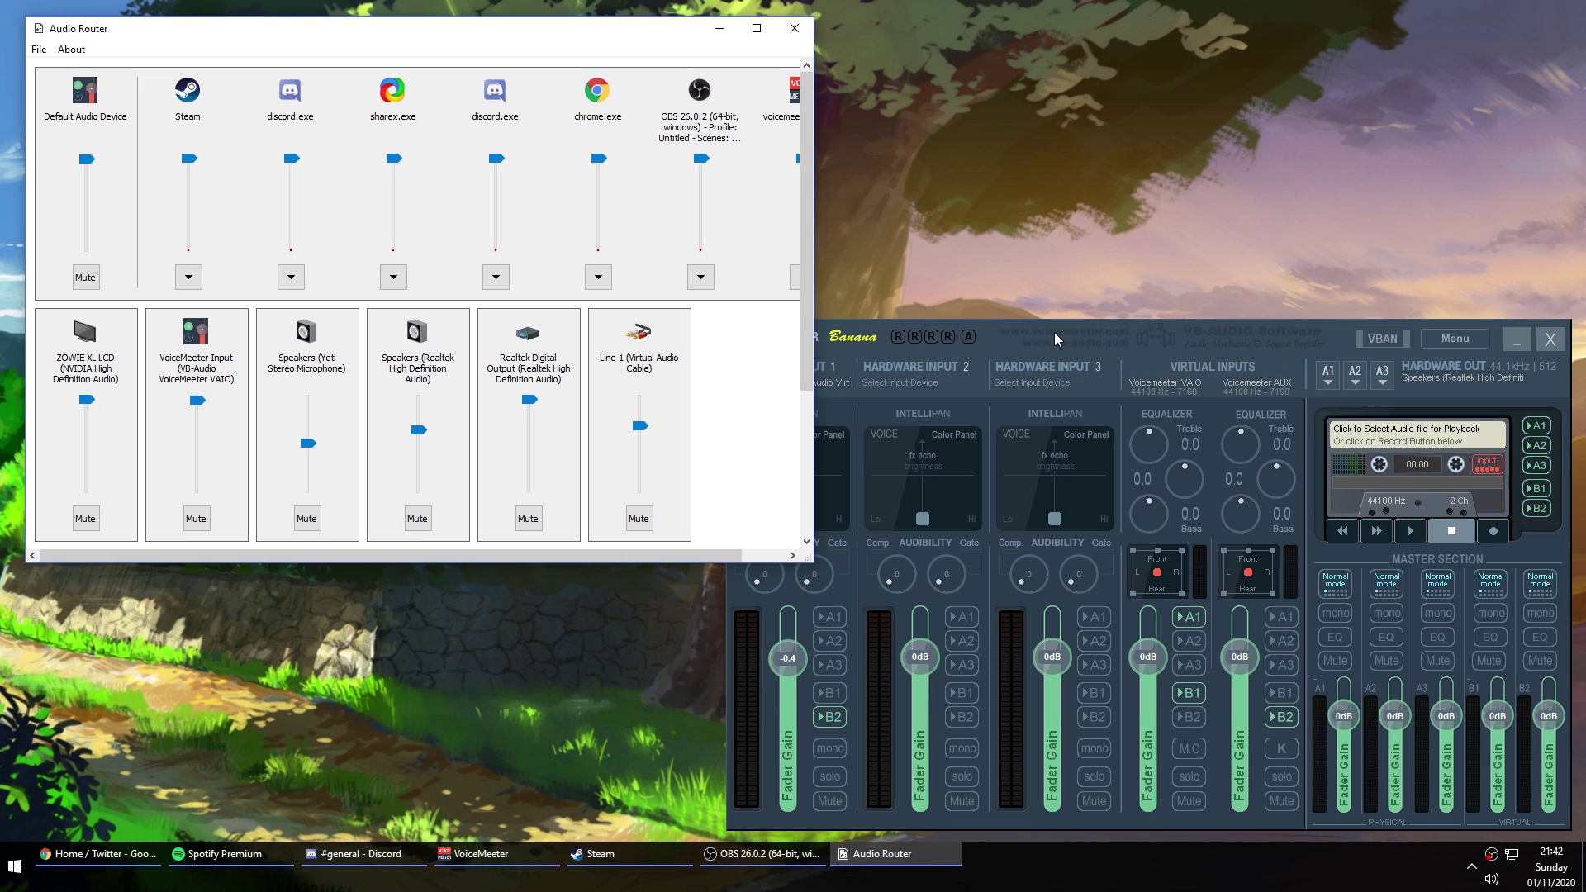
mouse_move(1054, 332)
left_mouse_down()
mouse_move(1078, 327)
mouse_move(1054, 328)
left_mouse_up()
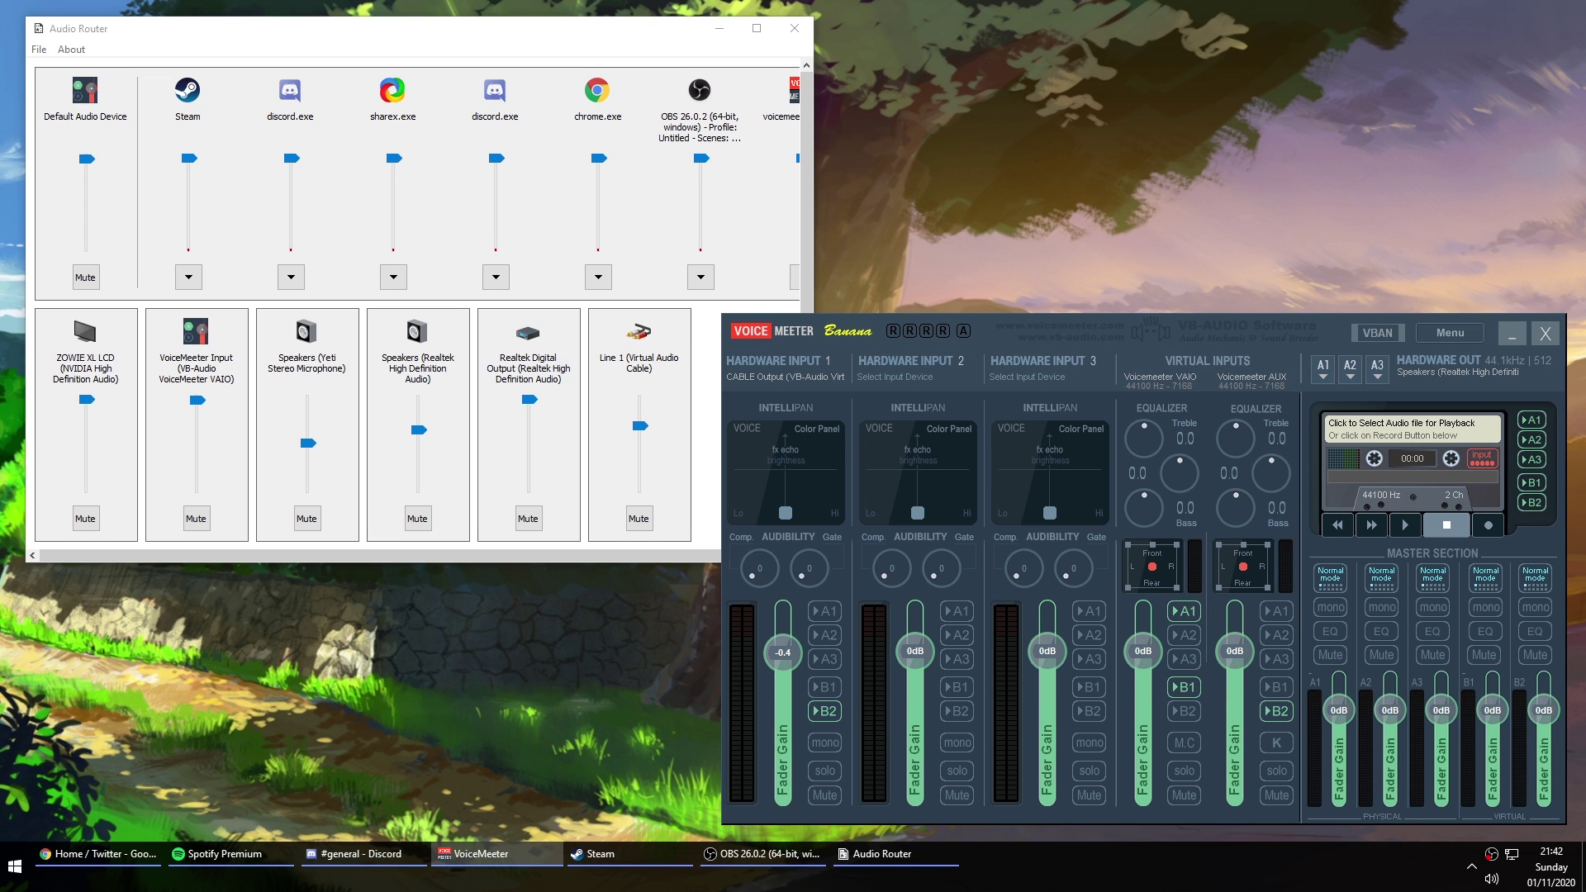
In OBS, review the Filtered Audio filters (pitchproof-x64 VST and Compressor), then close them
left_click(761, 853)
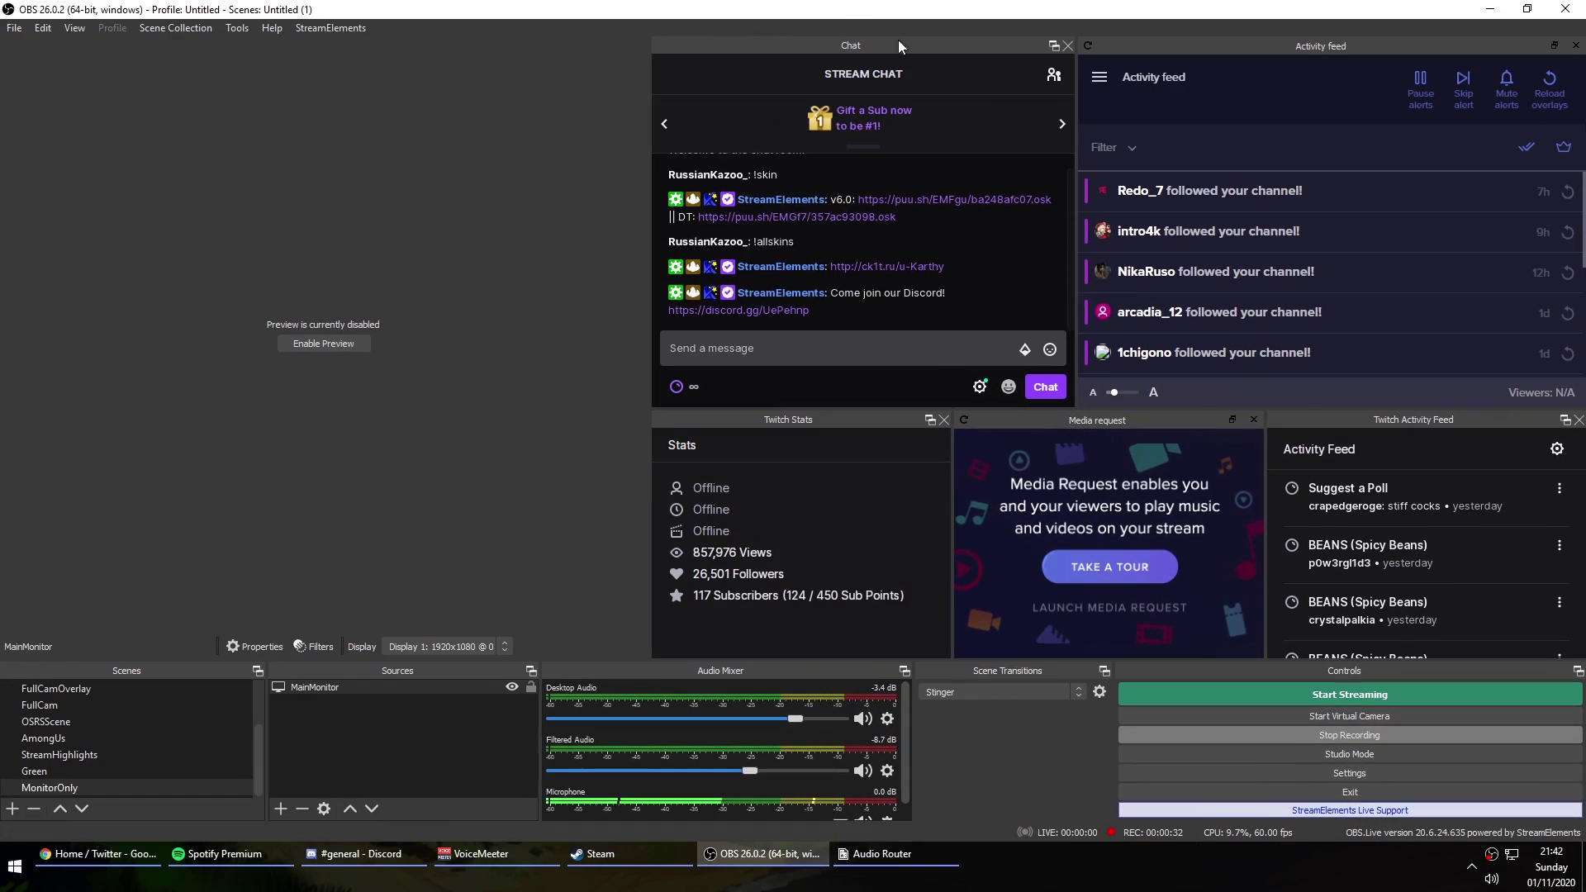
left_click(887, 776)
left_click(950, 731)
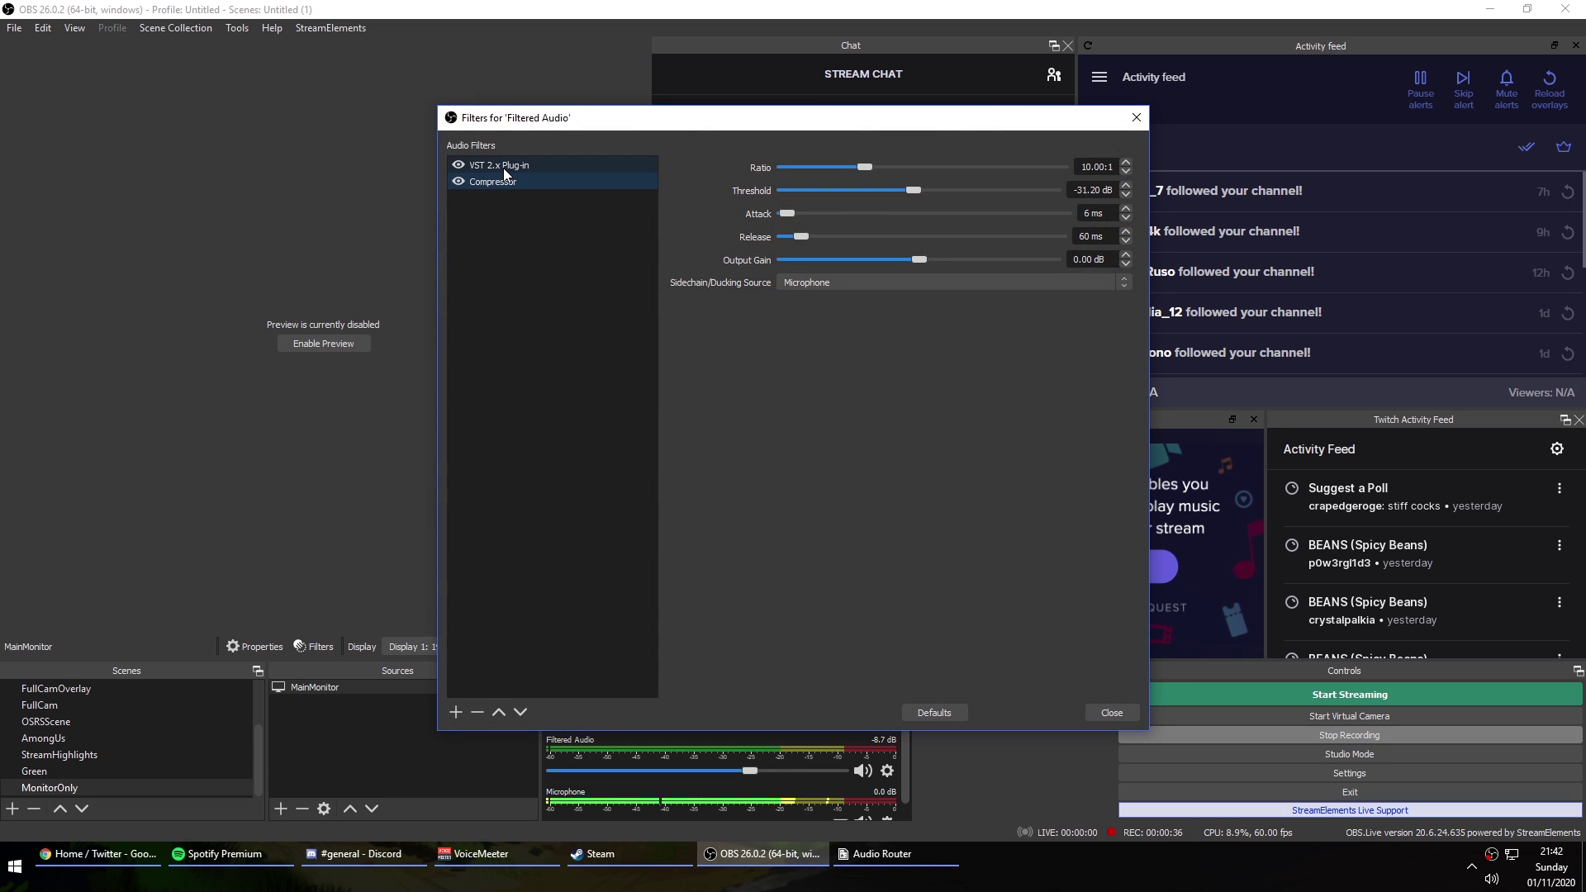
left_click(503, 165)
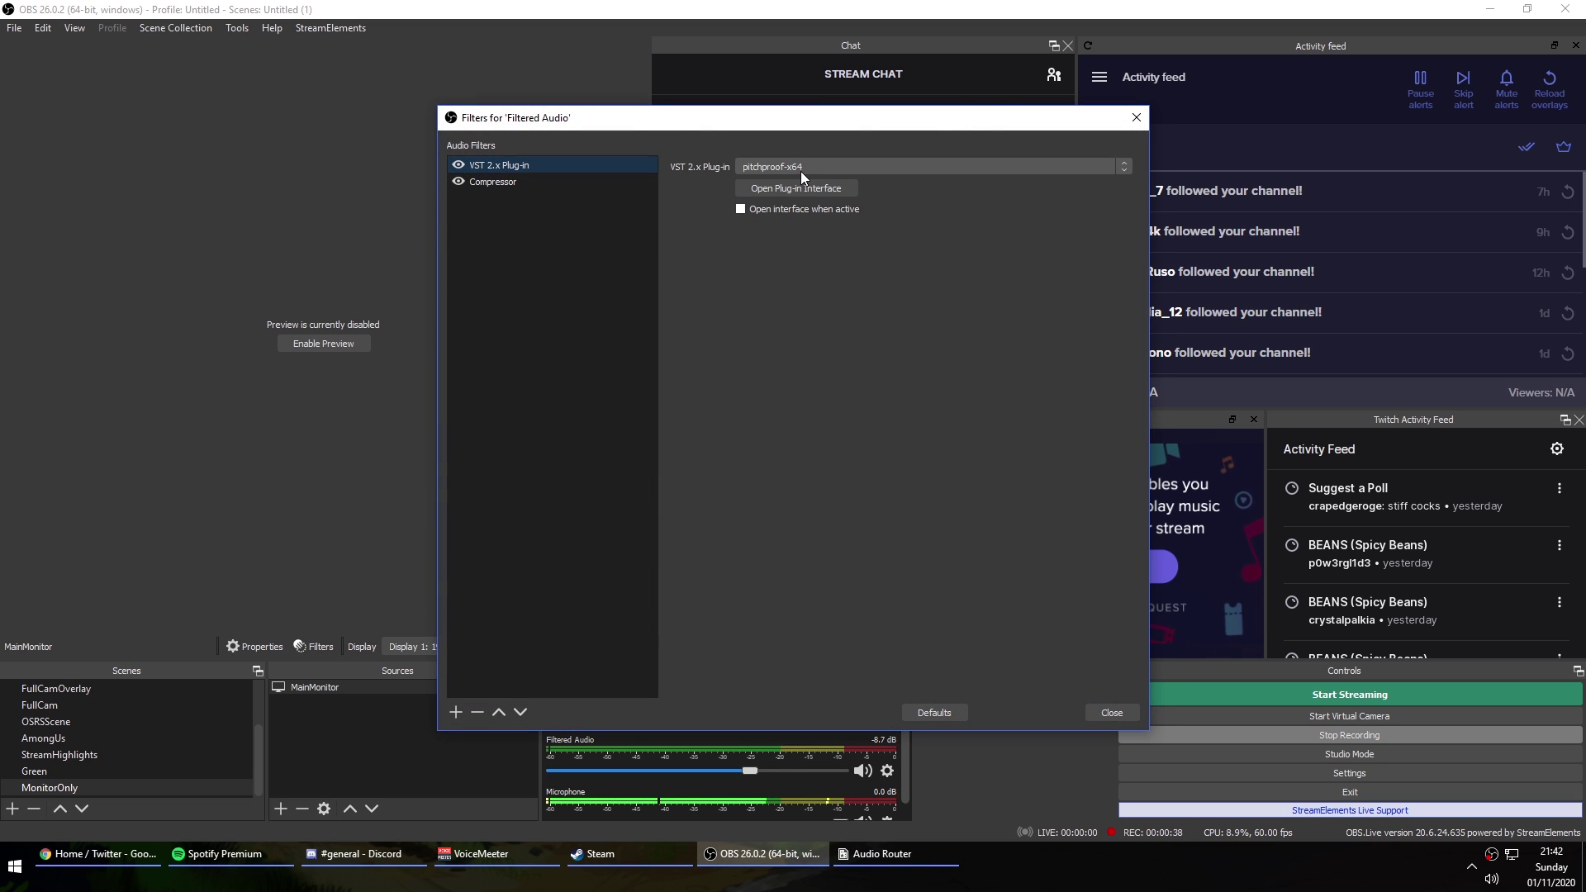
left_click(1106, 717)
Review the Windows playback devices, confirming VoiceMeeter Input is the default, then close Sound
right_click(1491, 879)
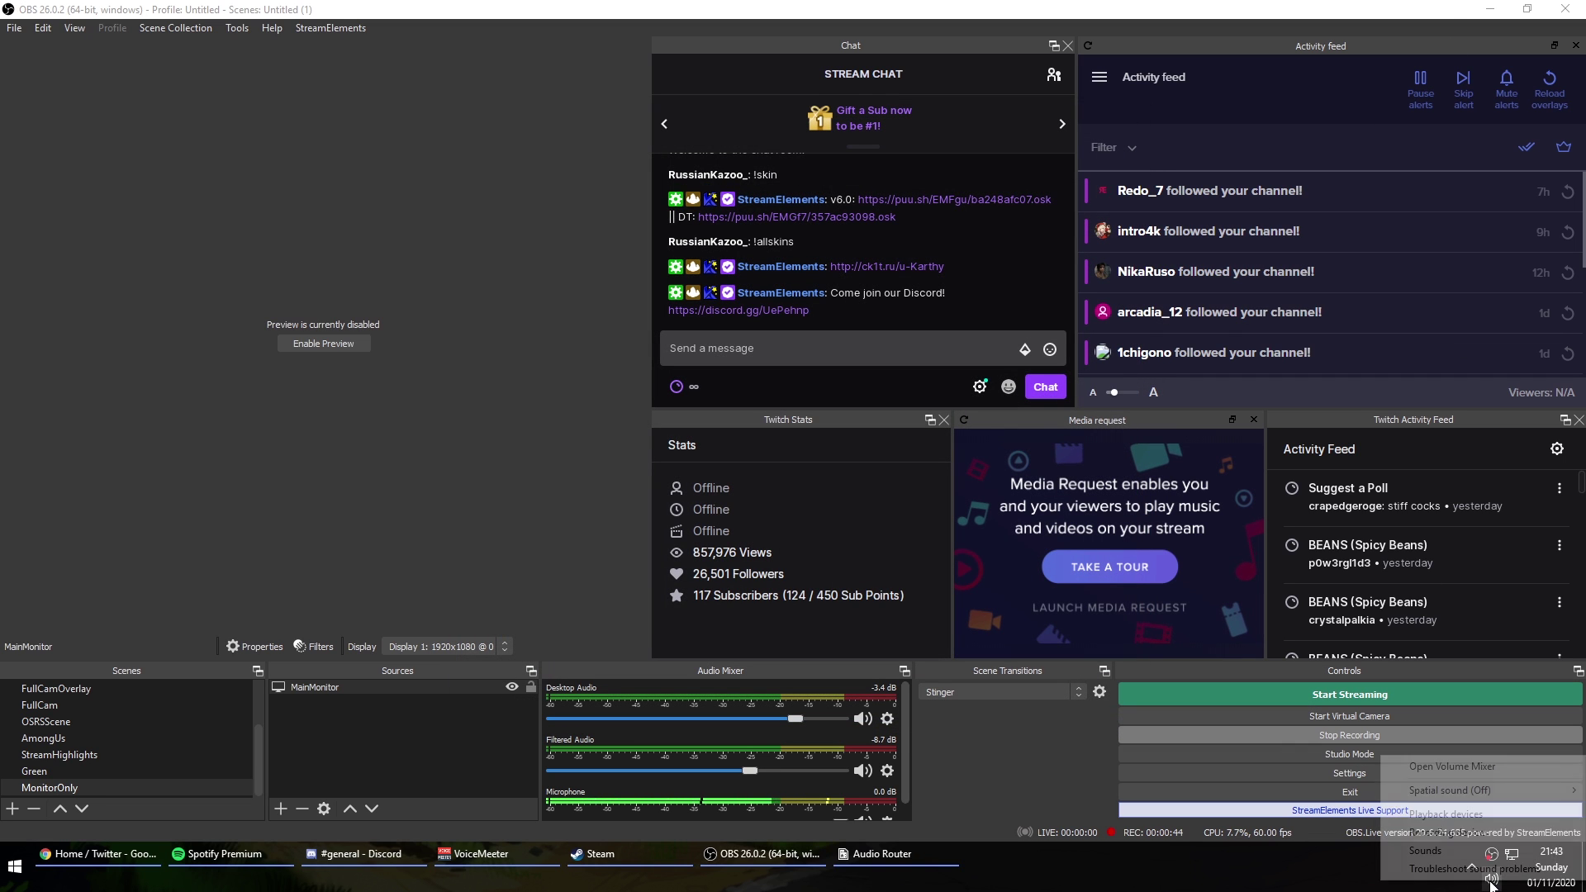
left_click(1429, 810)
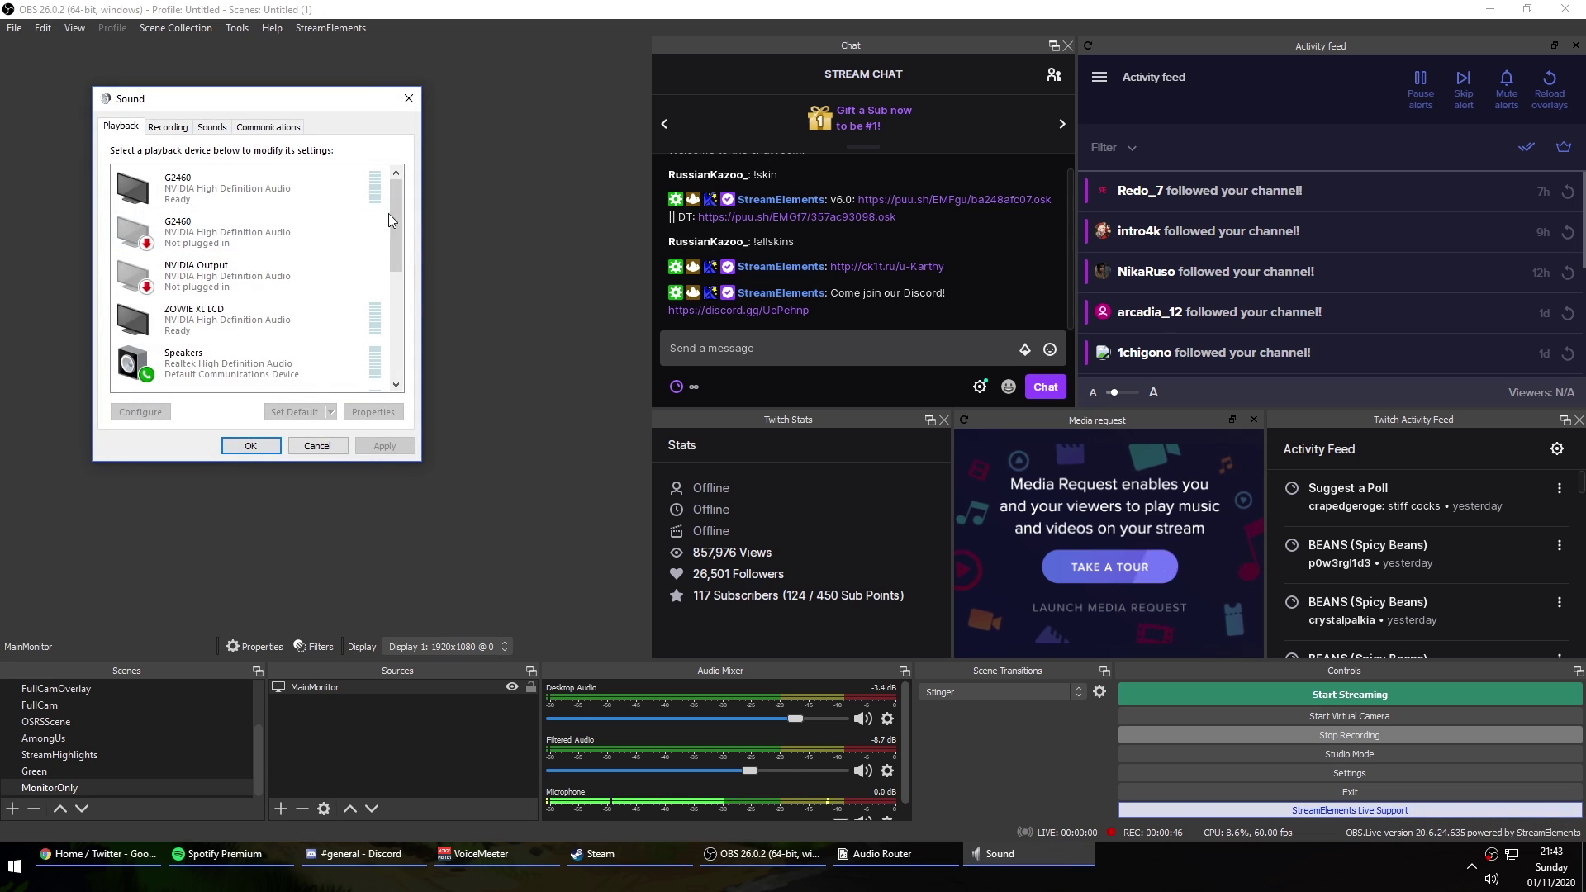
left_click_drag(397, 223, 397, 328)
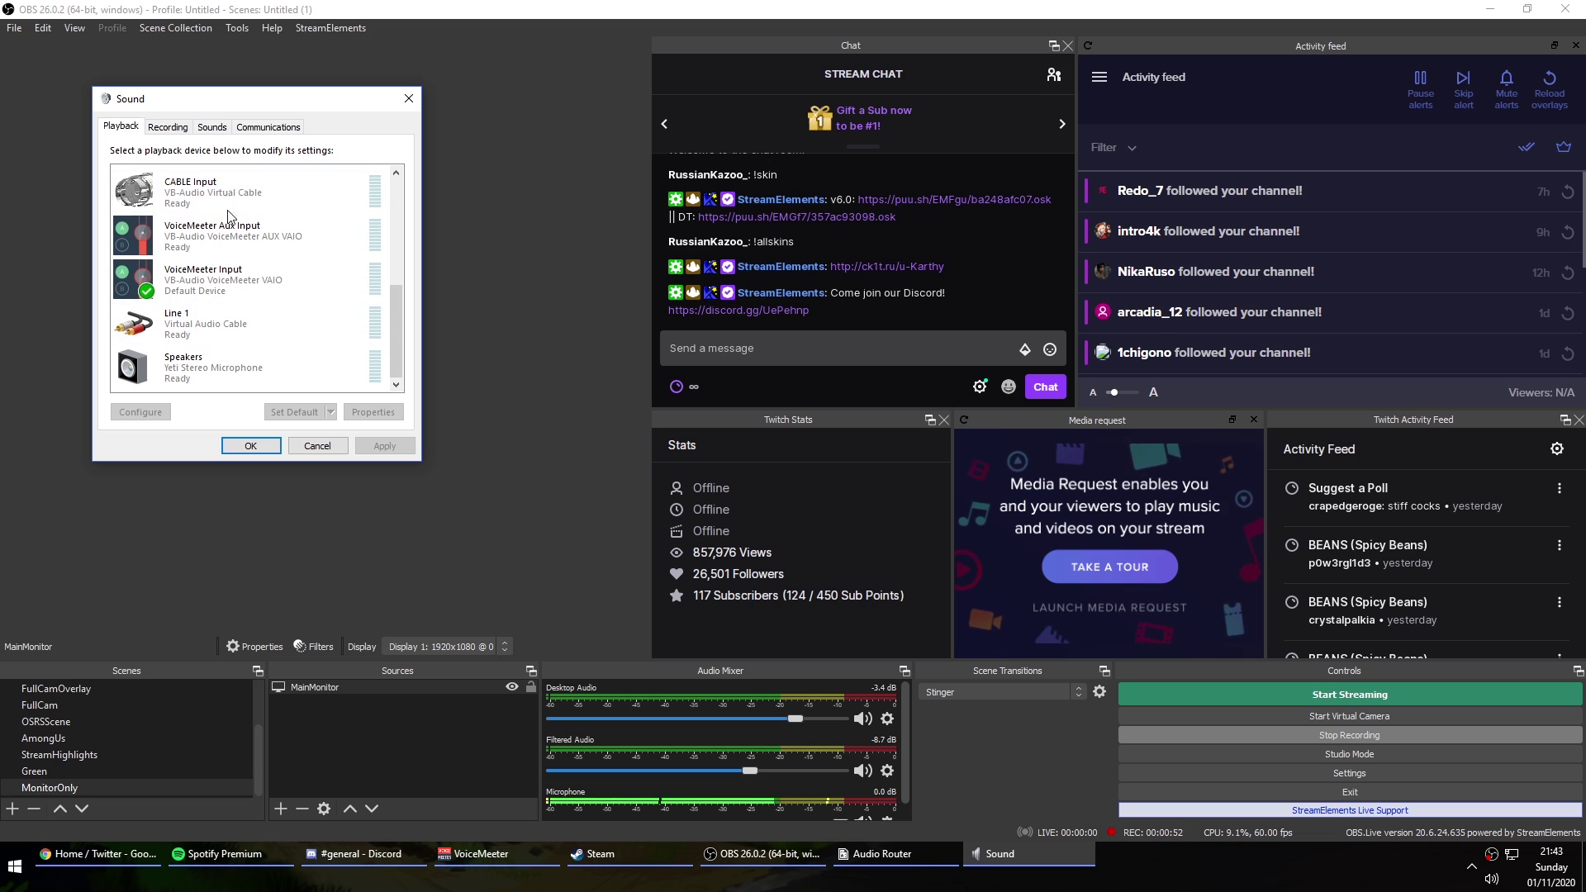
left_click(259, 447)
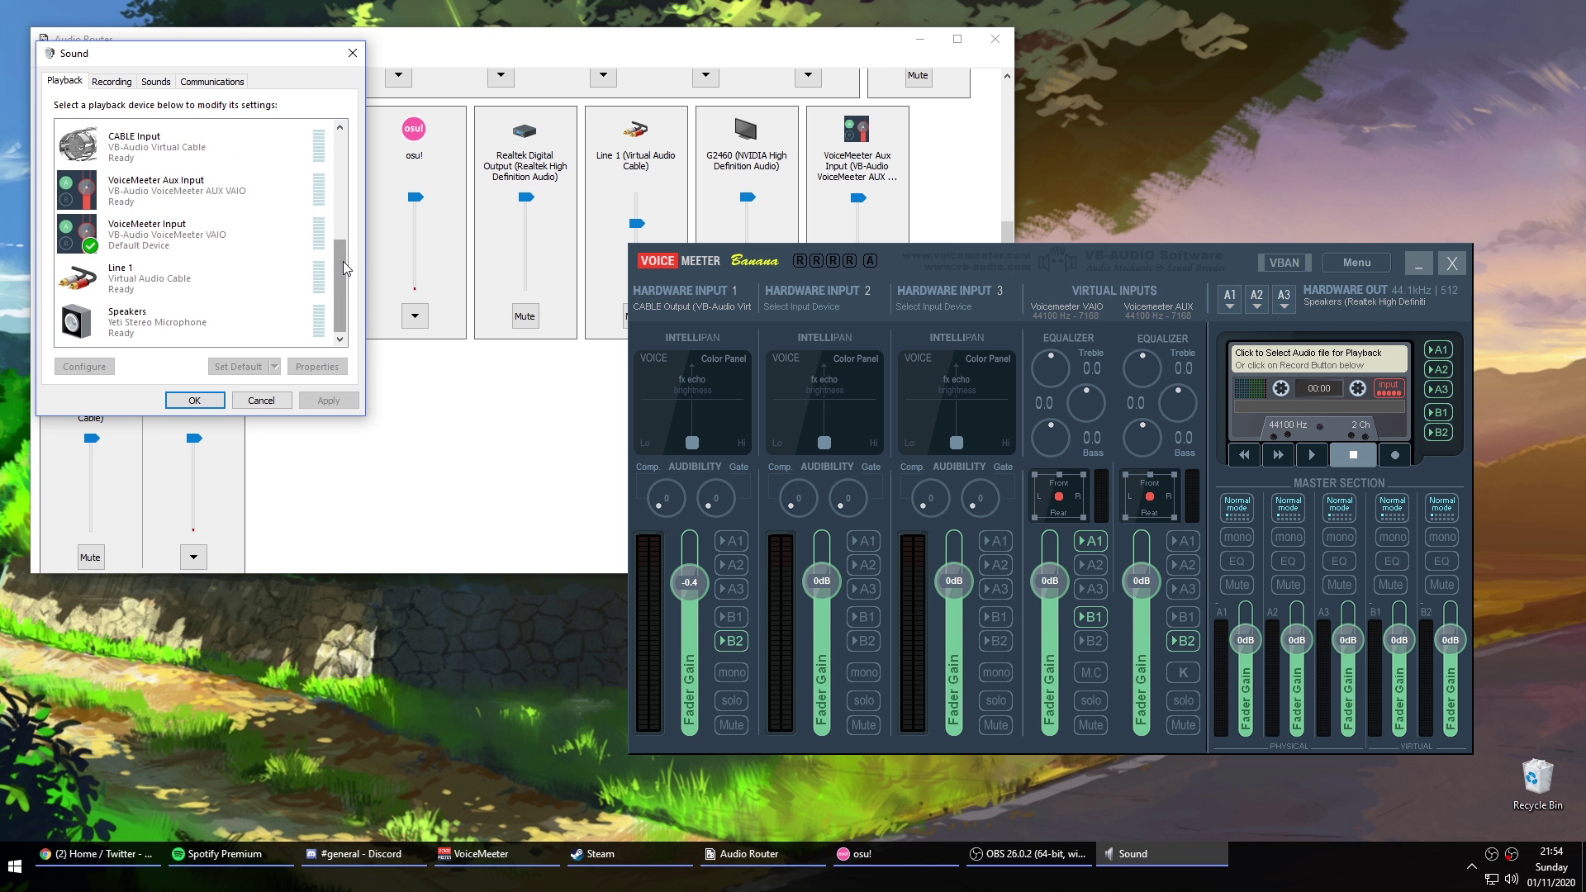
Check the Line 1 and CABLE Input playback devices, leaving VoiceMeeter Input as default
right_click(1511, 879)
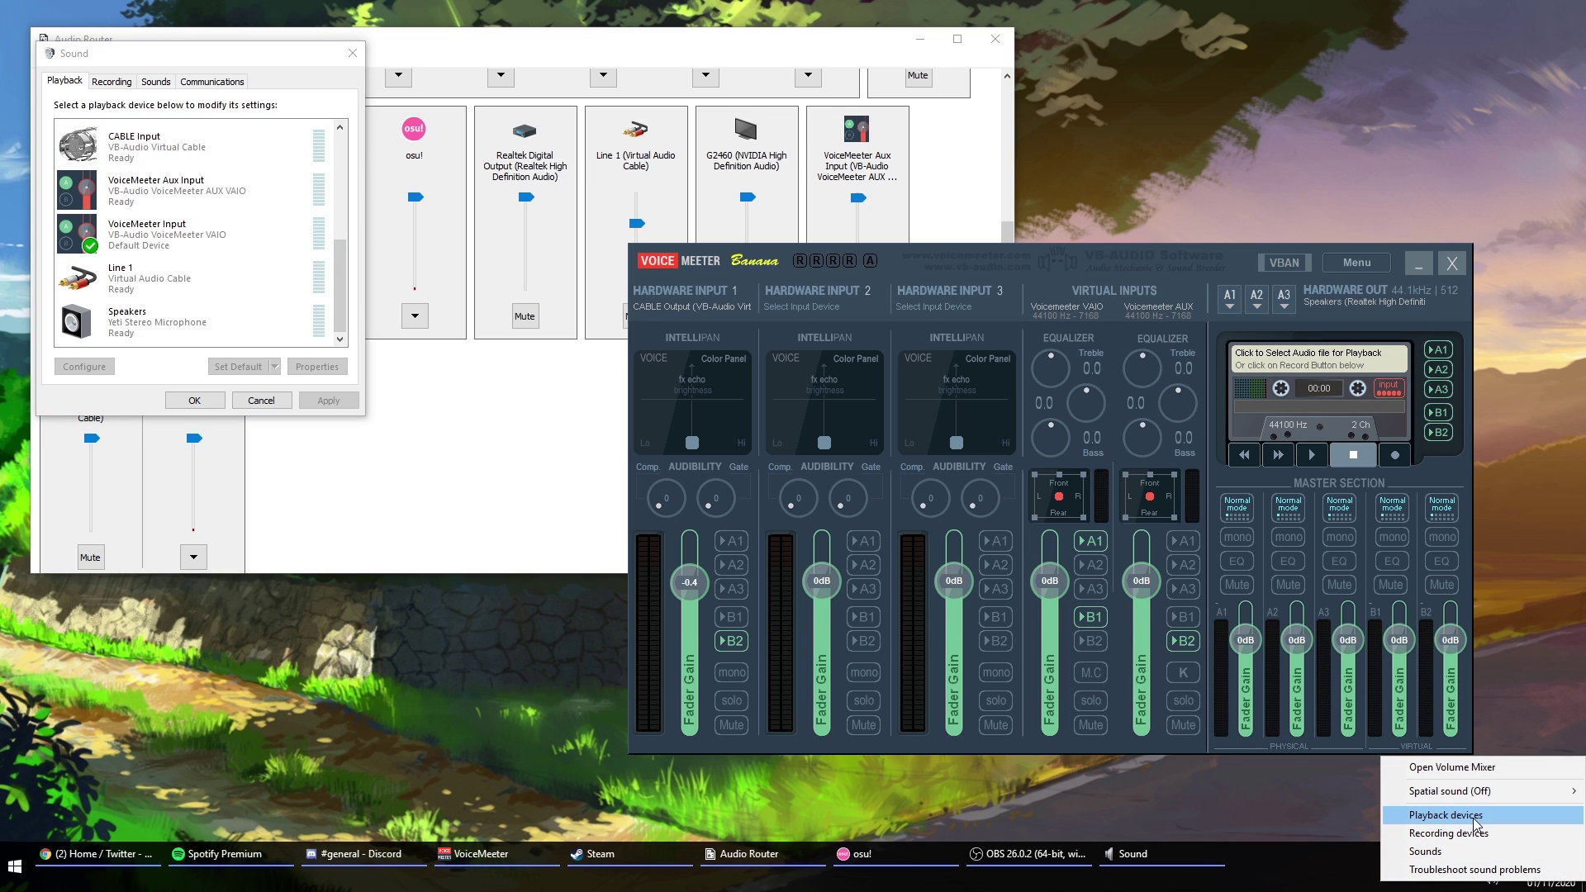
left_click(187, 63)
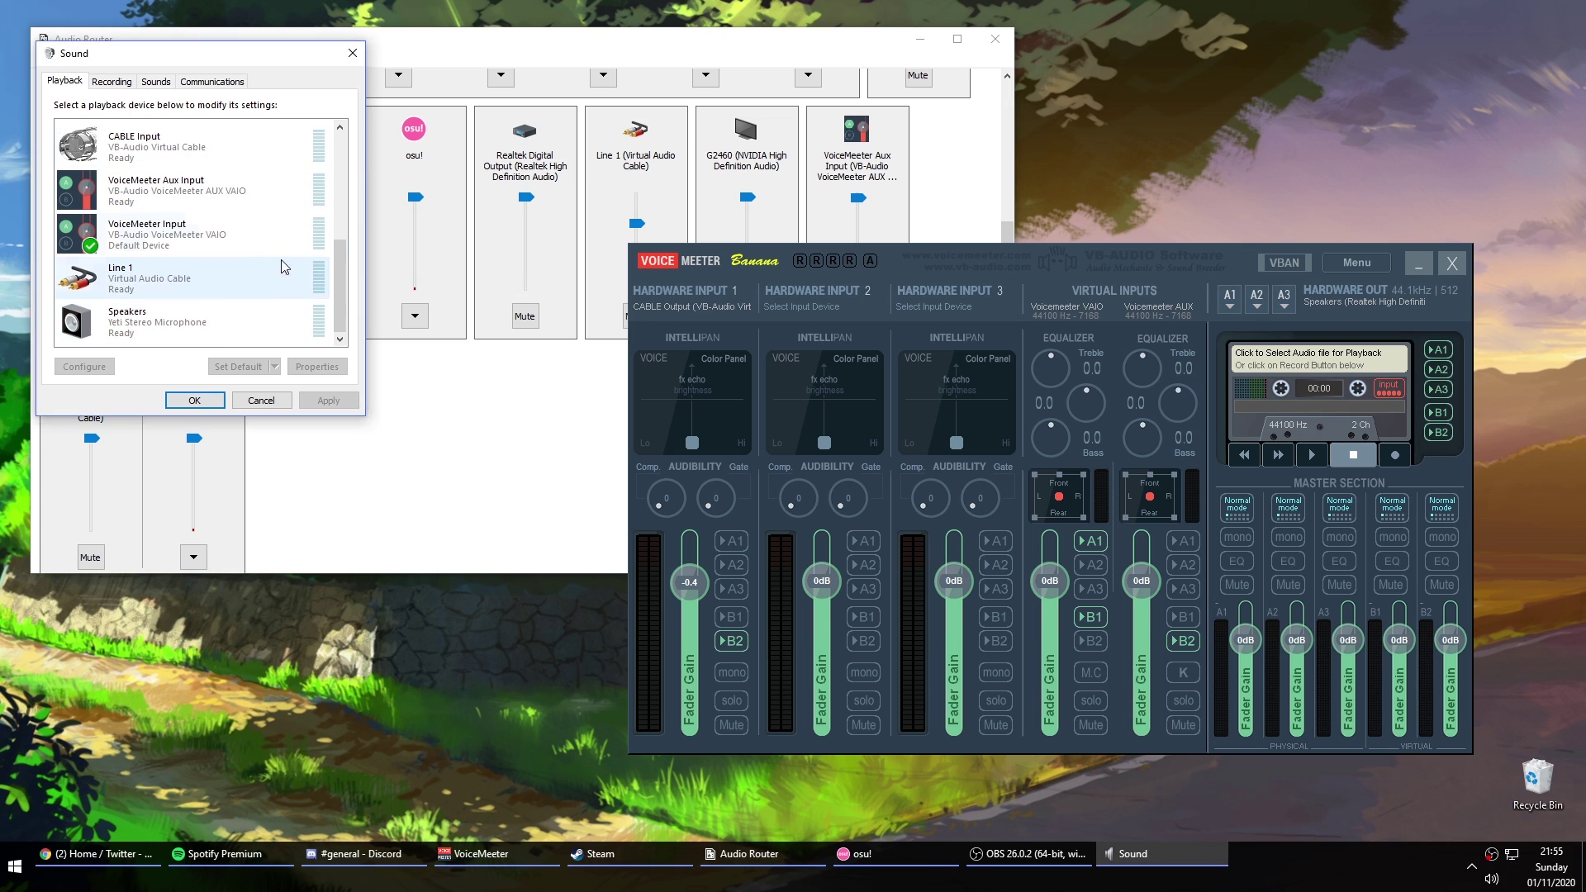
left_click(195, 297)
left_click(156, 158)
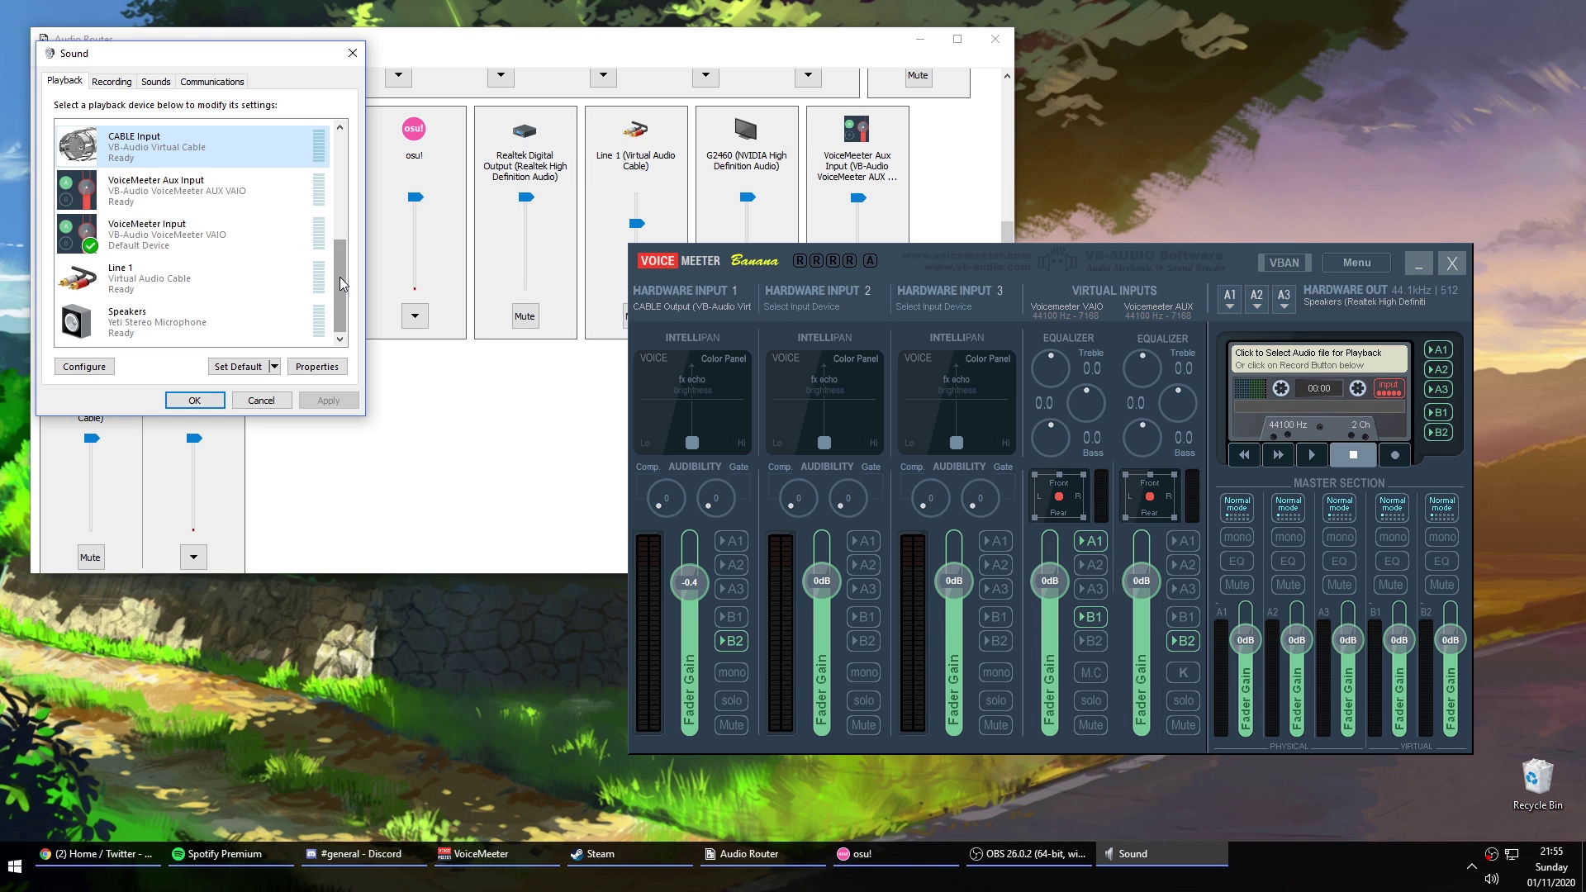
left_click(195, 399)
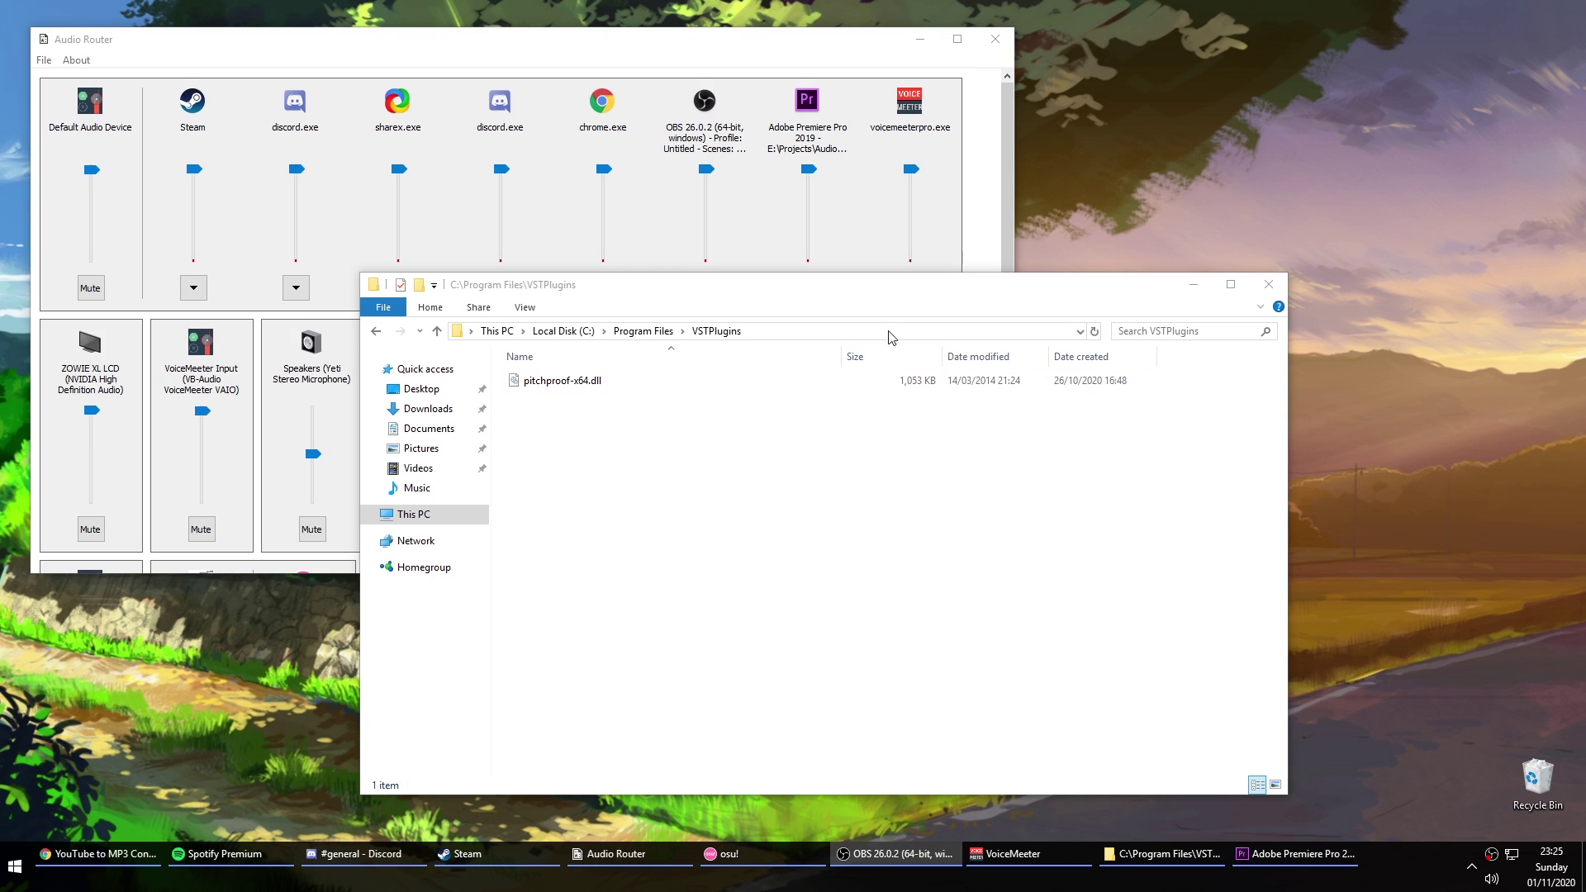
Find pitchproof-x64.dll in C:\Program Files\VSTPlugins, then browse into C:\Program Files (x86)
left_click(575, 332)
double_click(550, 380)
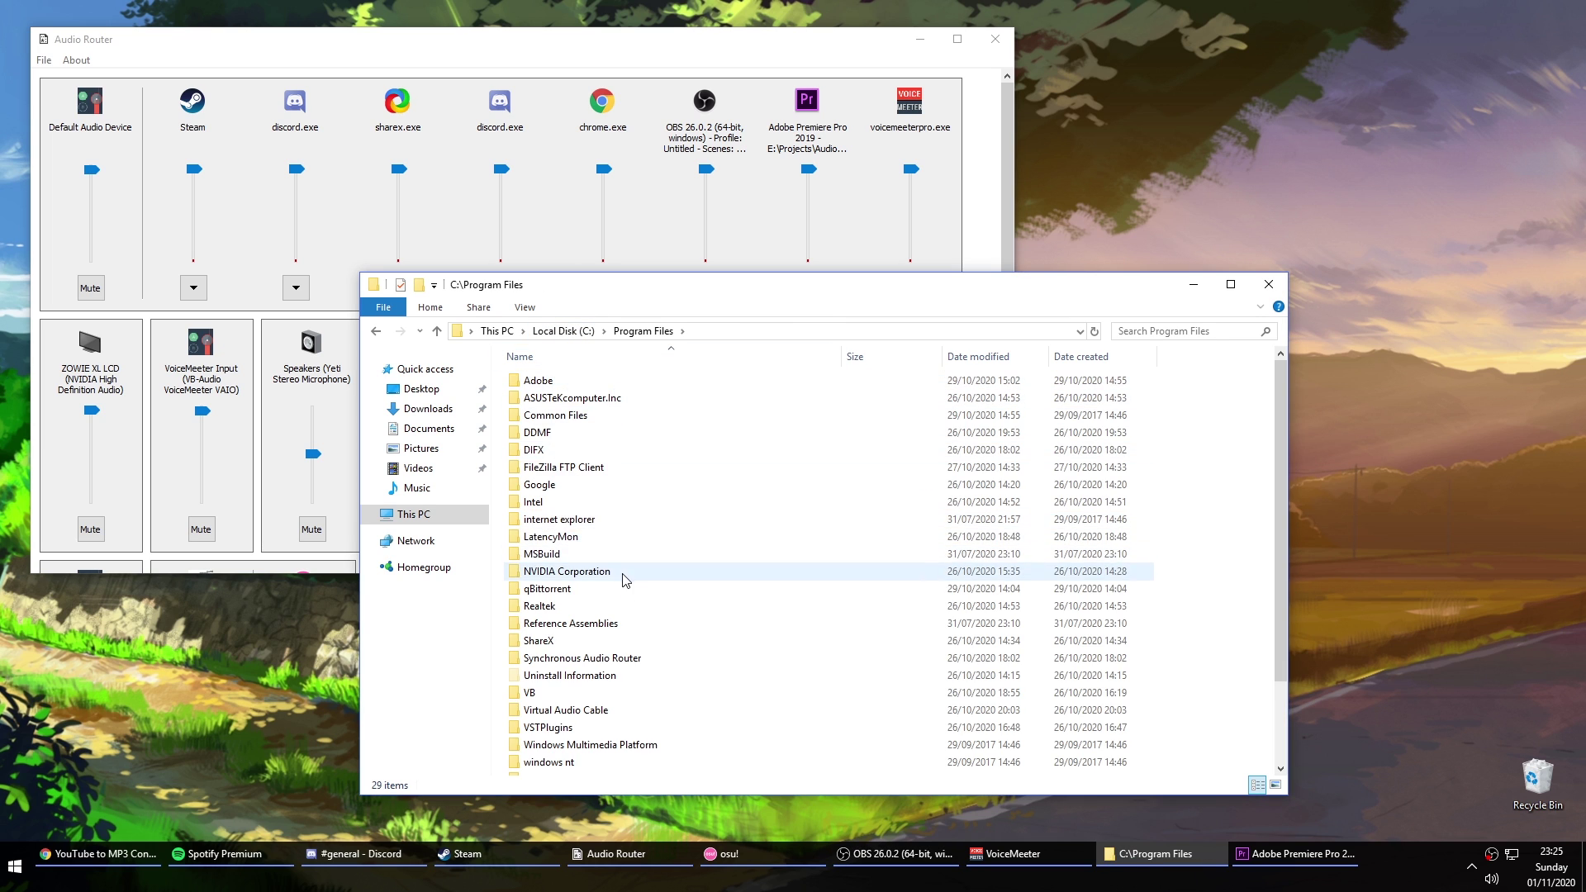
scroll(626, 580, "down", 2)
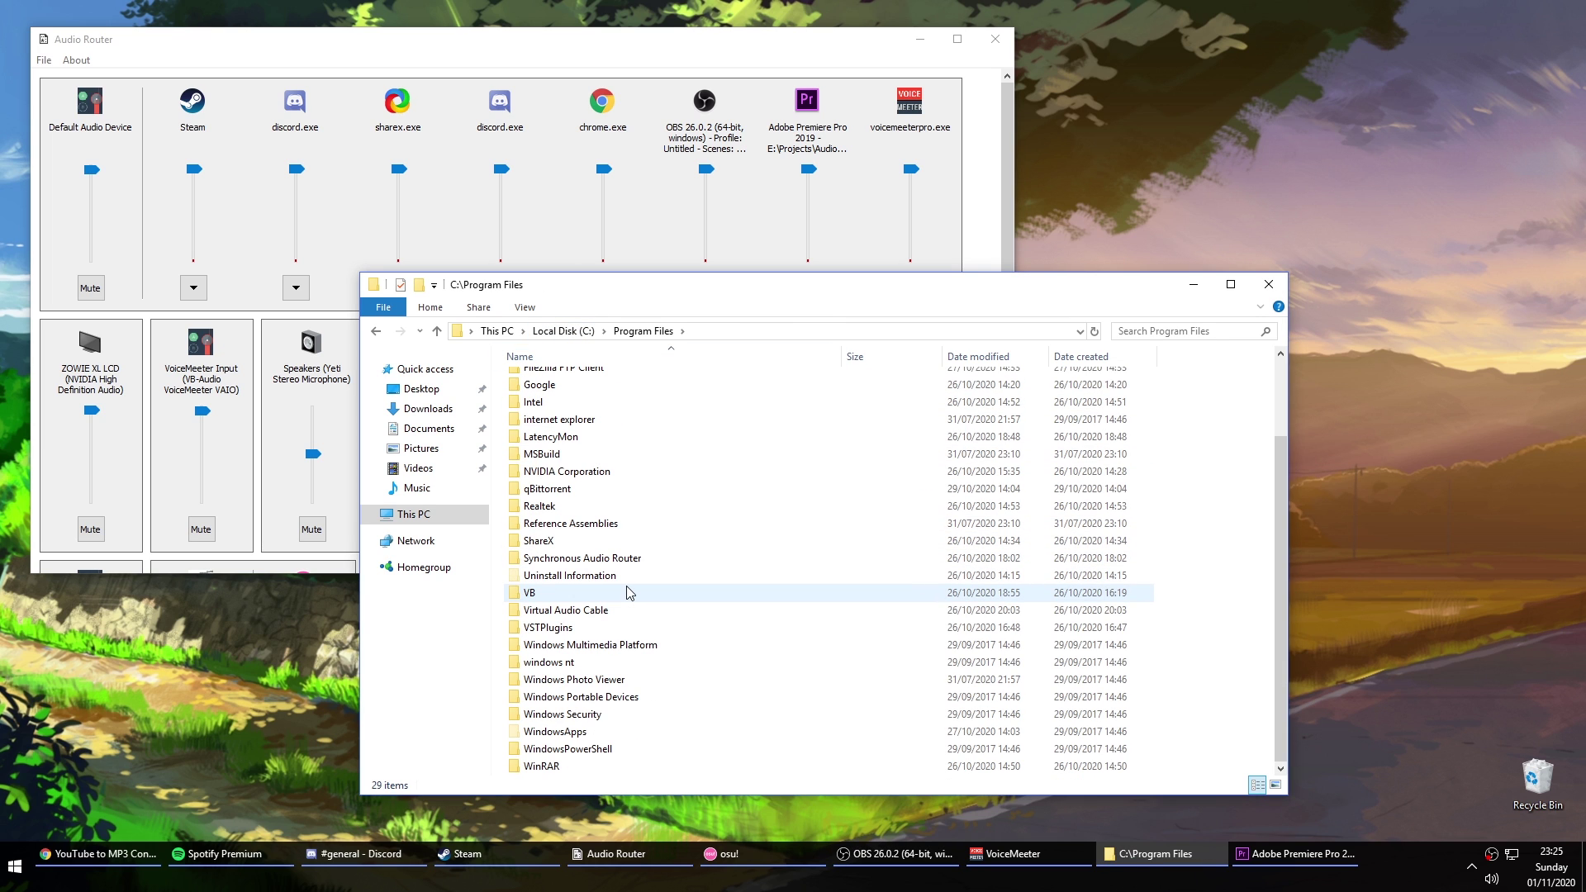
left_click(564, 633)
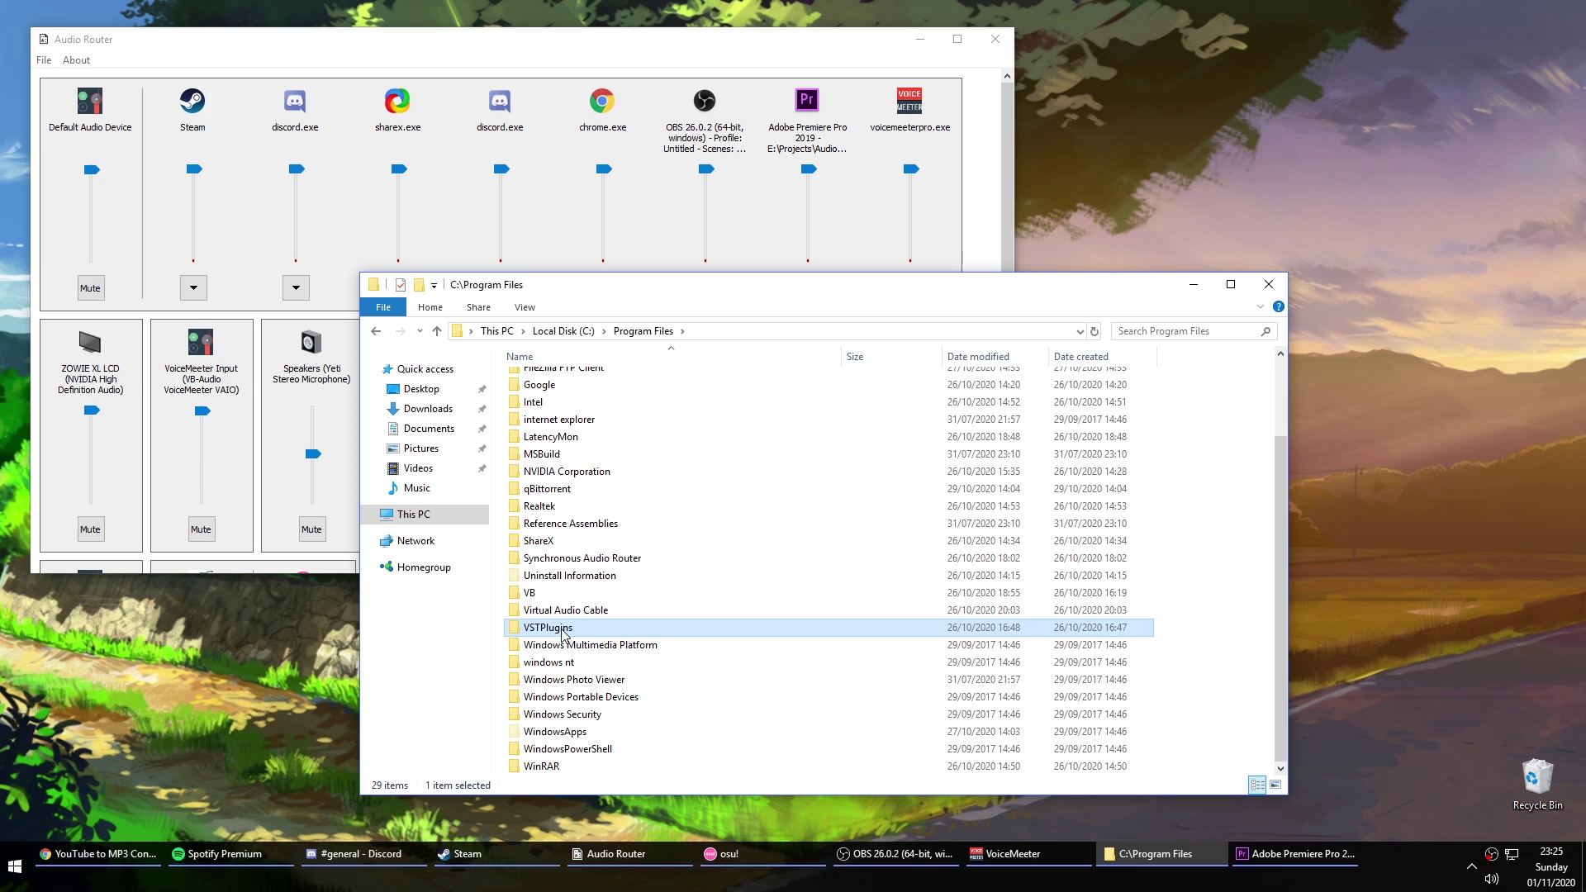
double_click(563, 629)
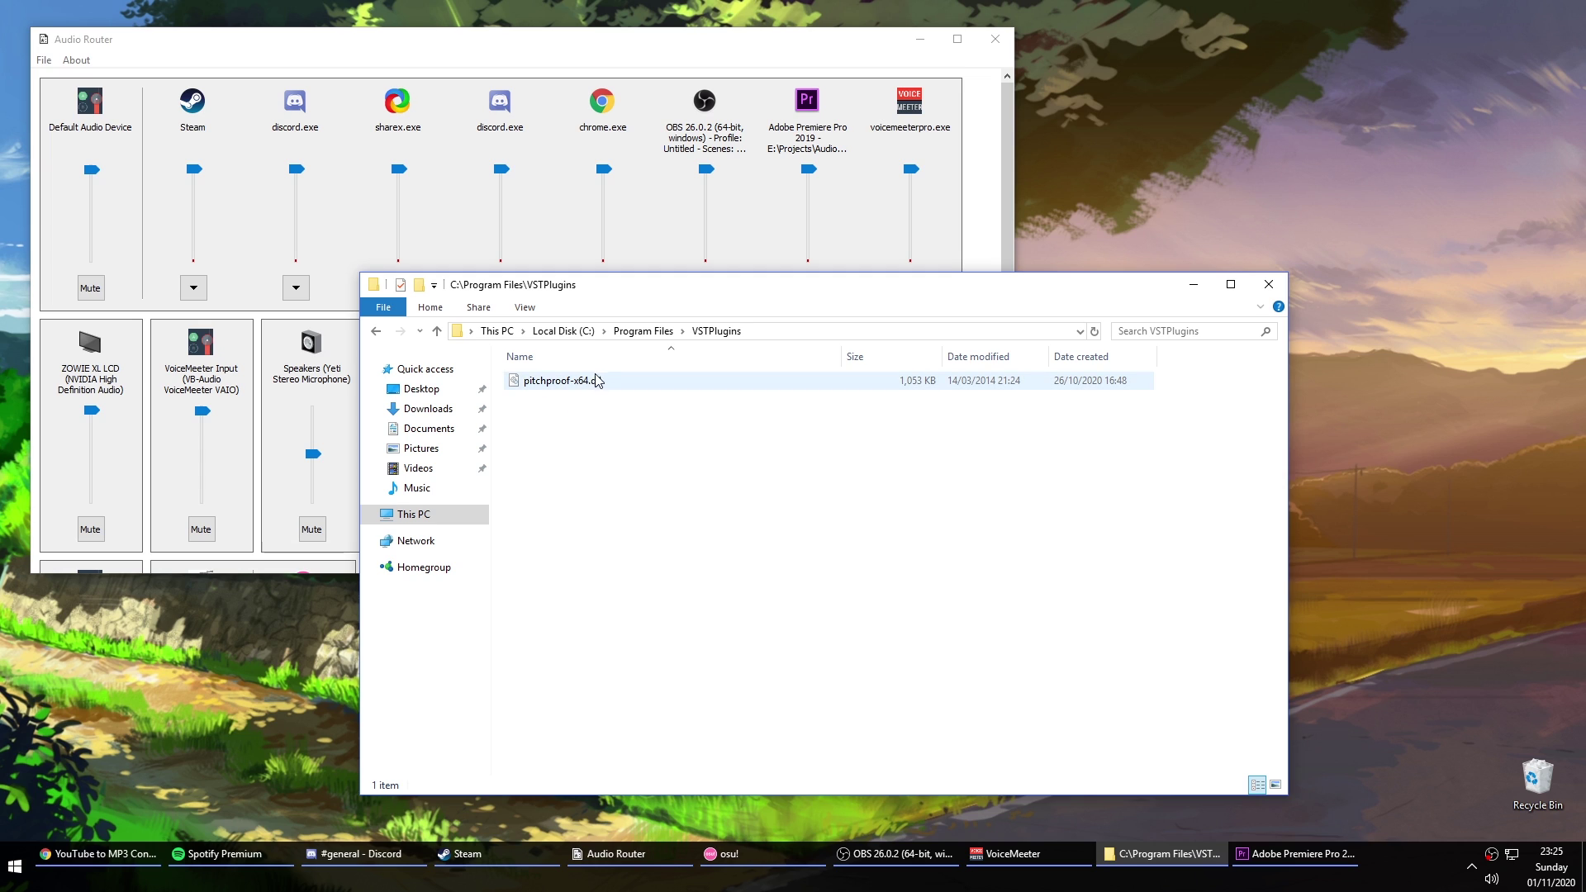
left_click(585, 331)
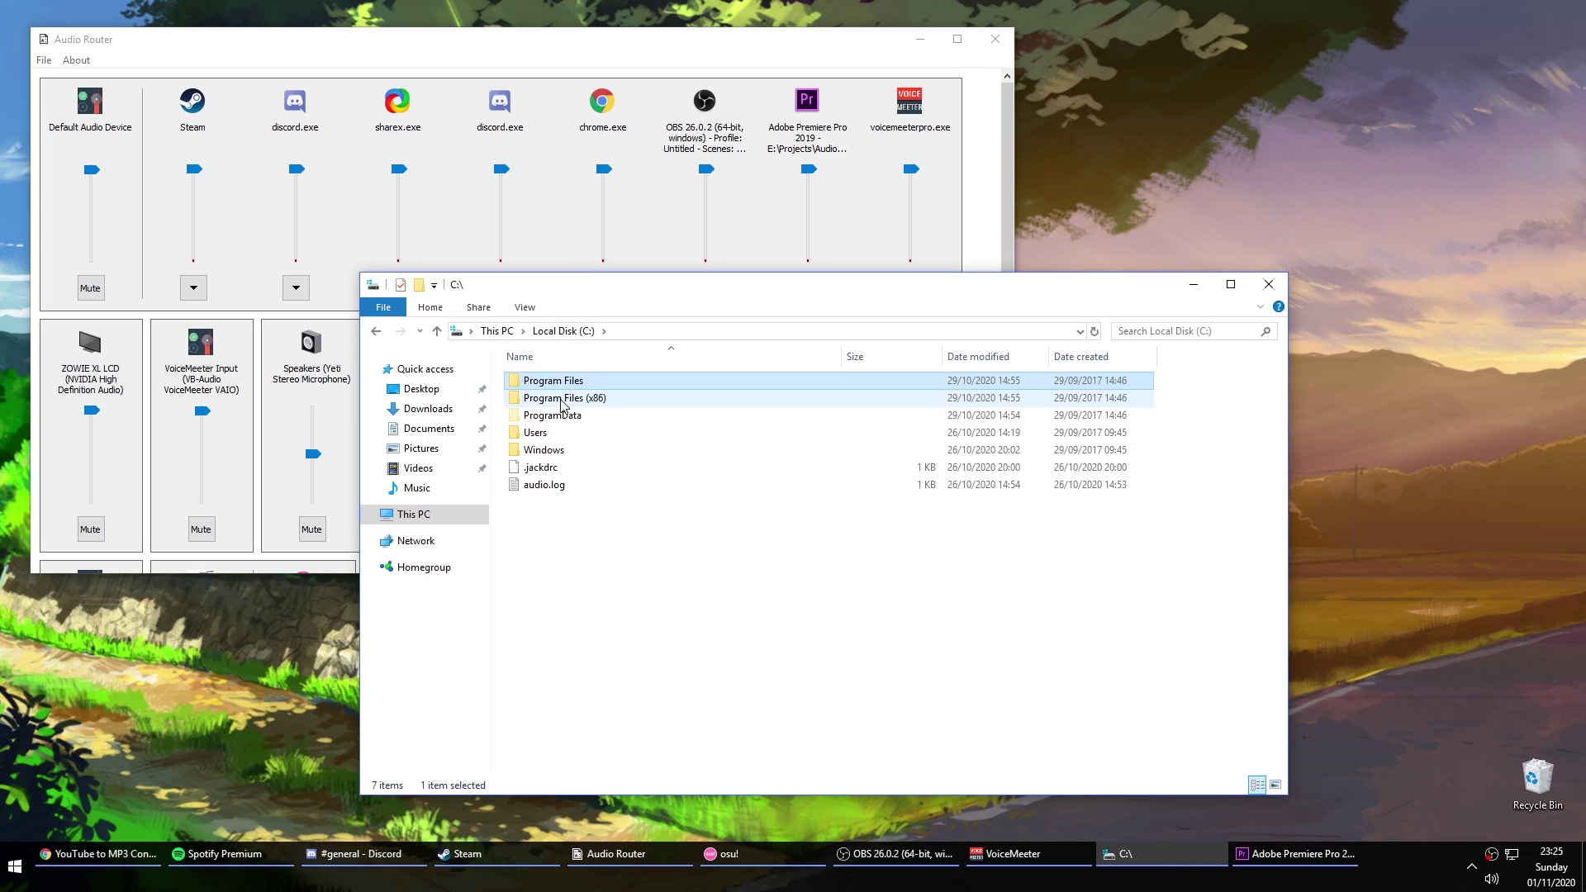
double_click(555, 398)
scroll(673, 524, "down", 1)
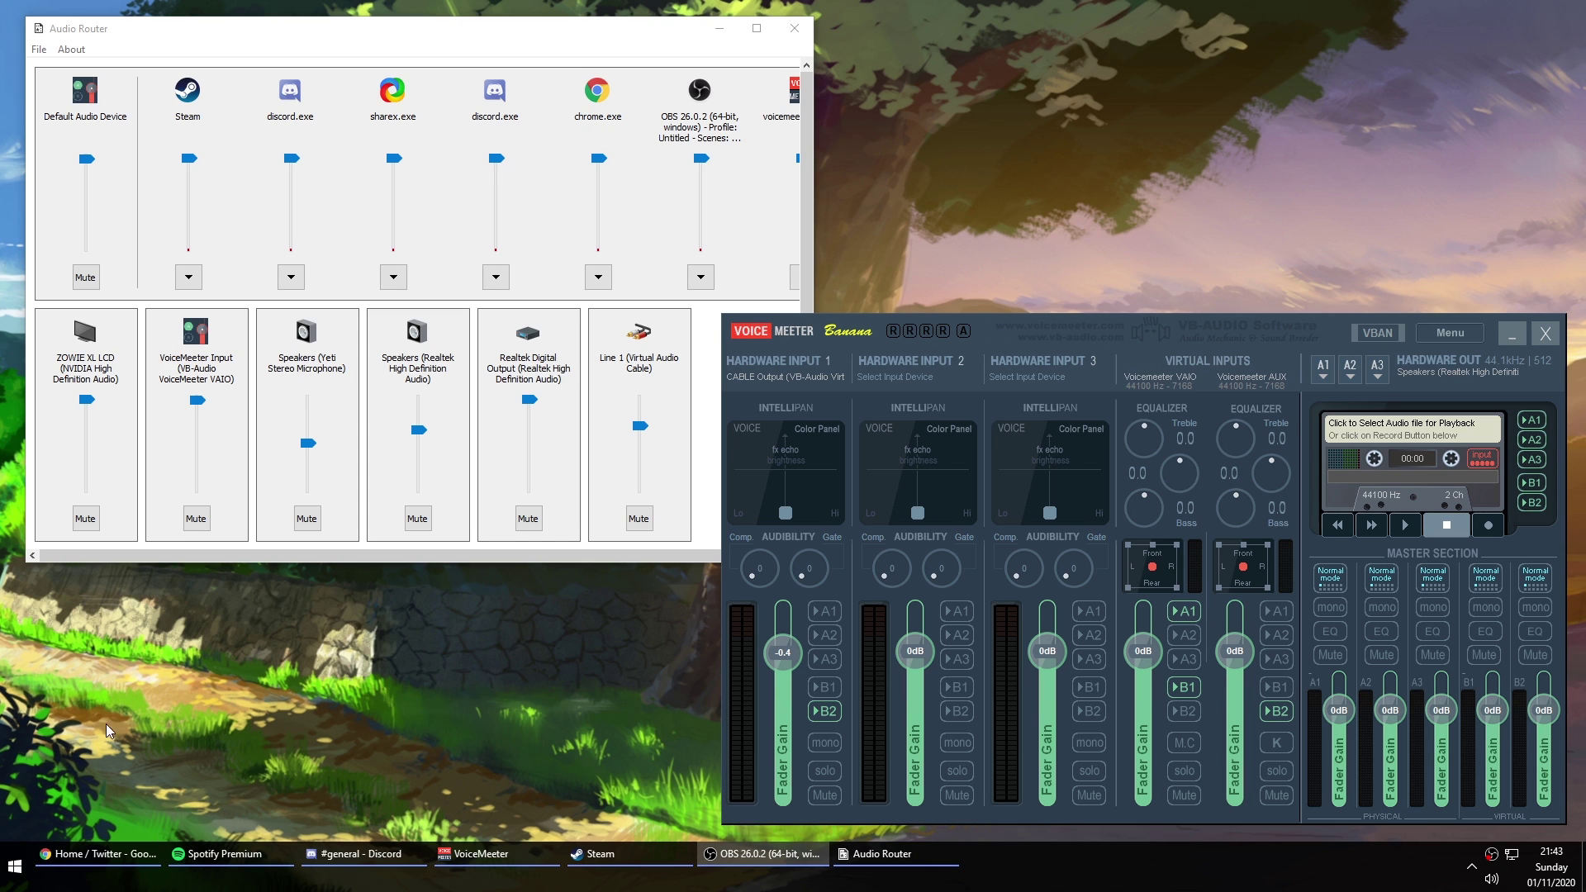
Relaunch Audio Router from the Start menu
left_click(15, 866)
scroll(380, 578, "down", 1)
left_click(380, 636)
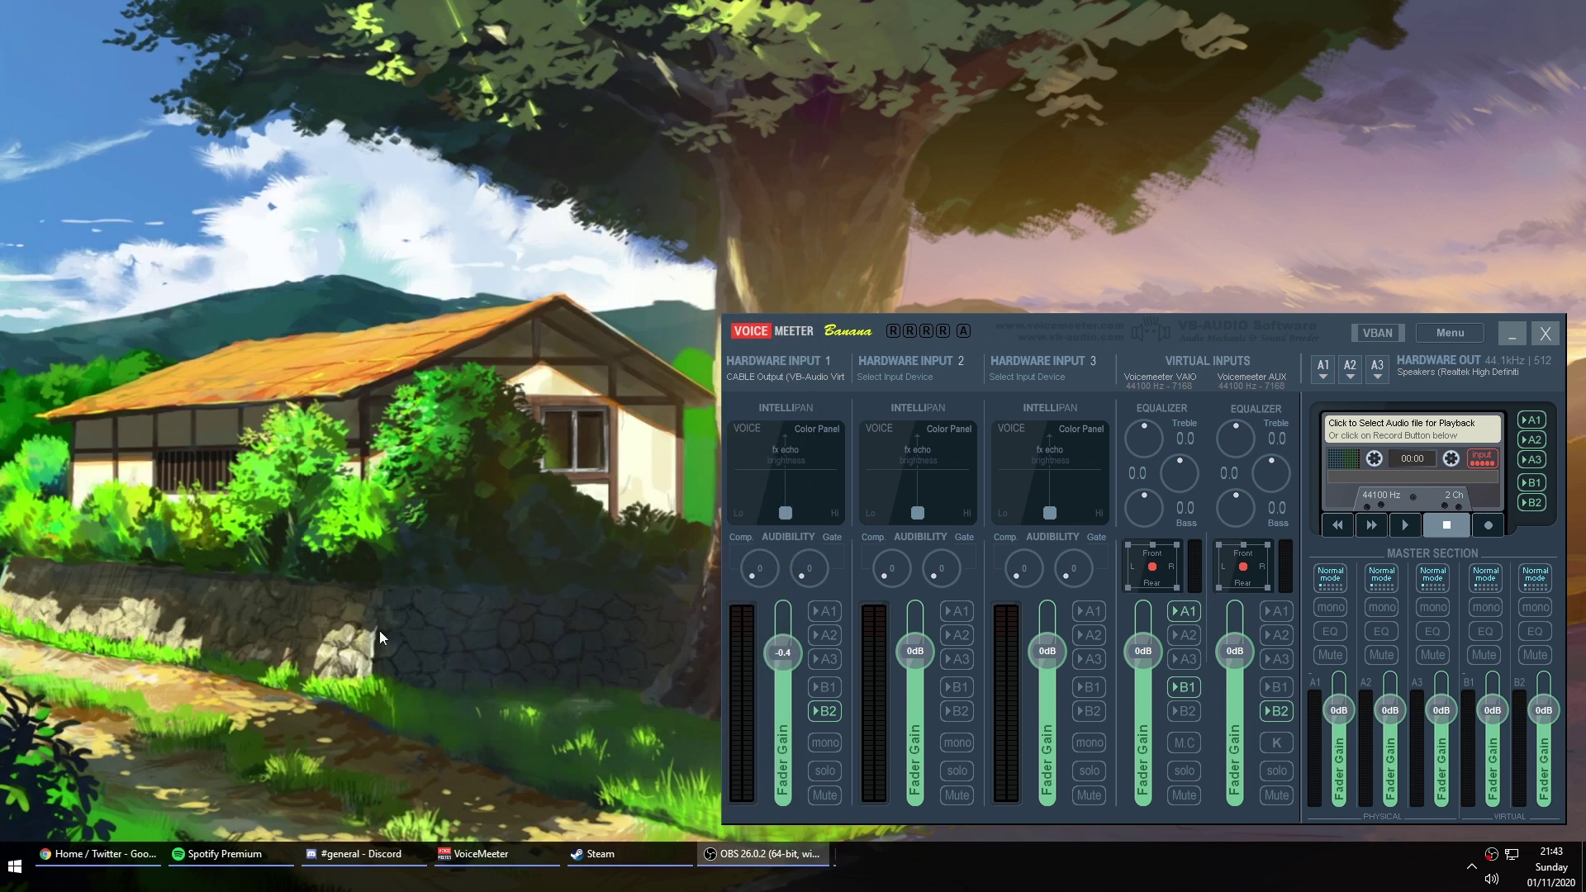
left_click(15, 866)
left_click(948, 281)
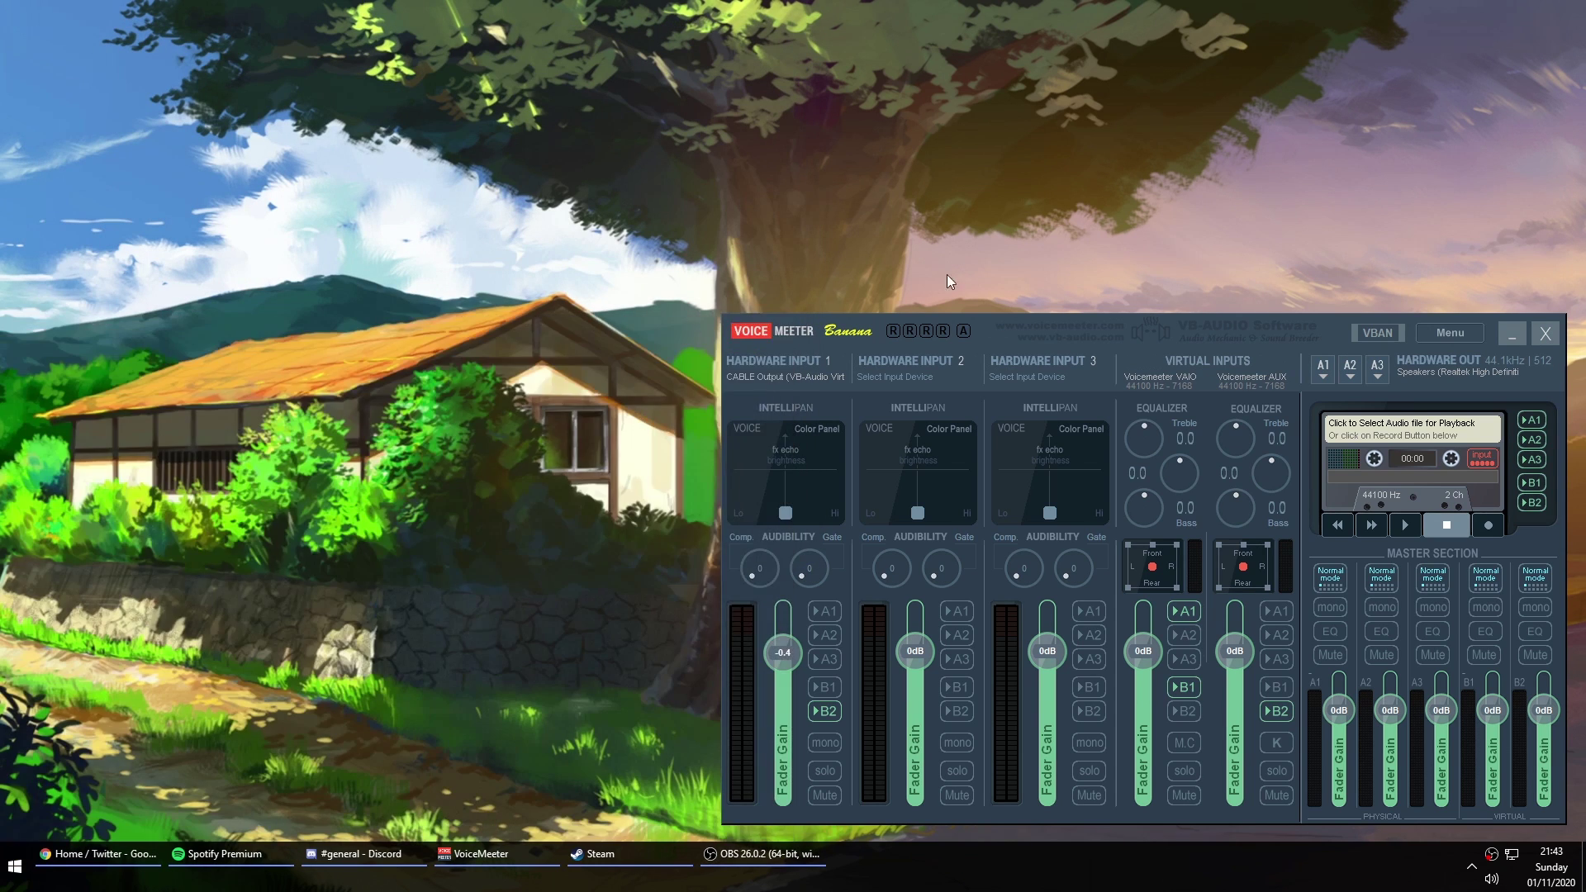
Move Audio Router to the top-left, widen it, and launch osu!
left_click_drag(501, 124, 422, 45)
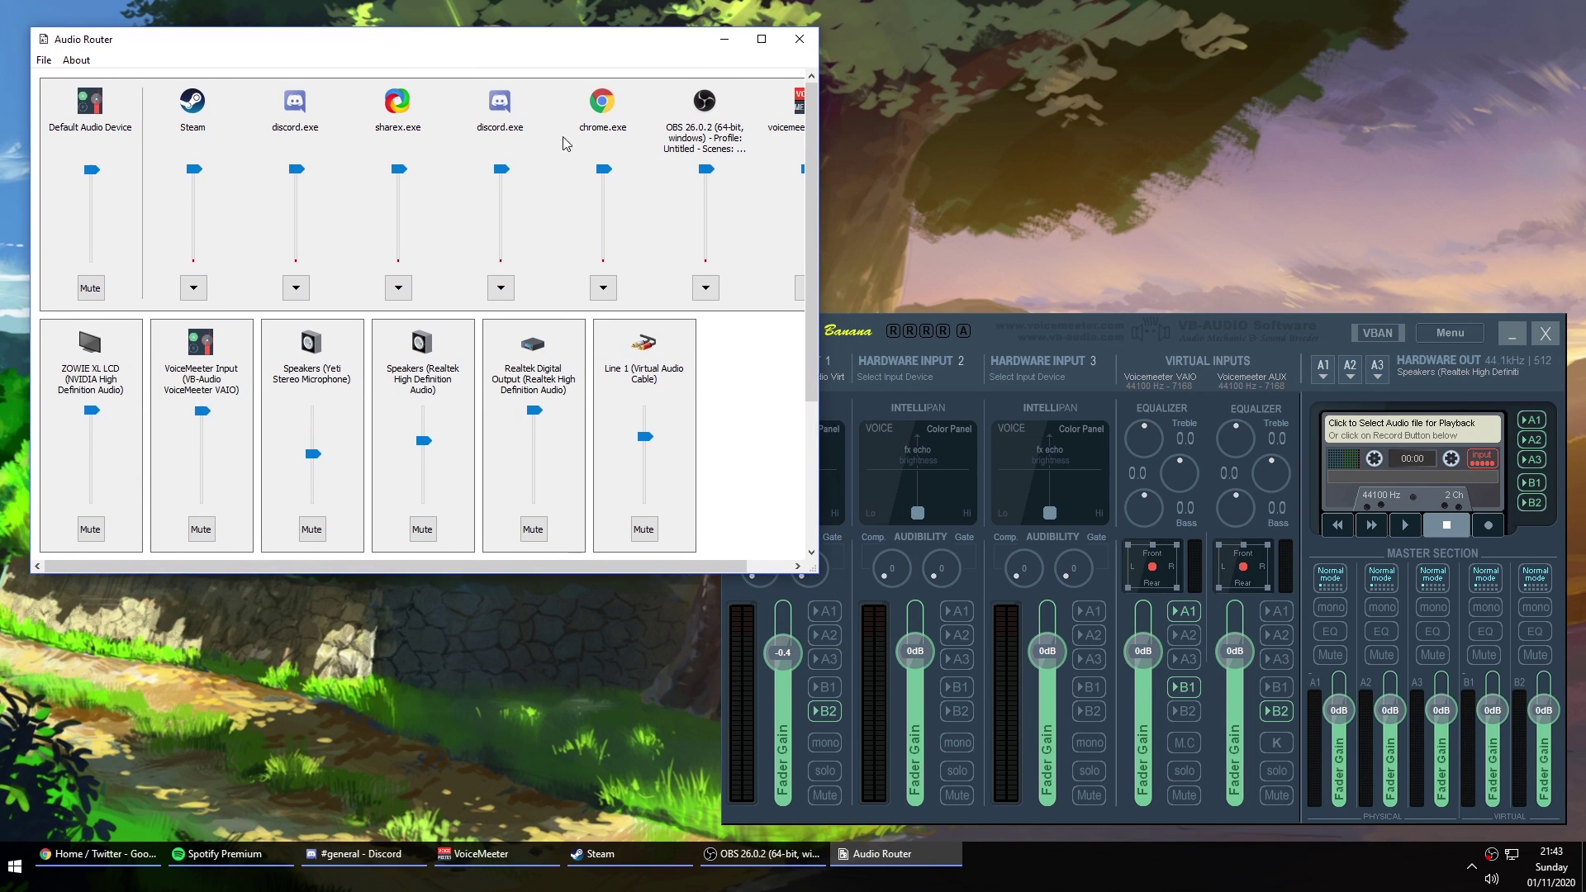
left_click_drag(820, 210, 1021, 209)
left_click(15, 868)
left_click(717, 382)
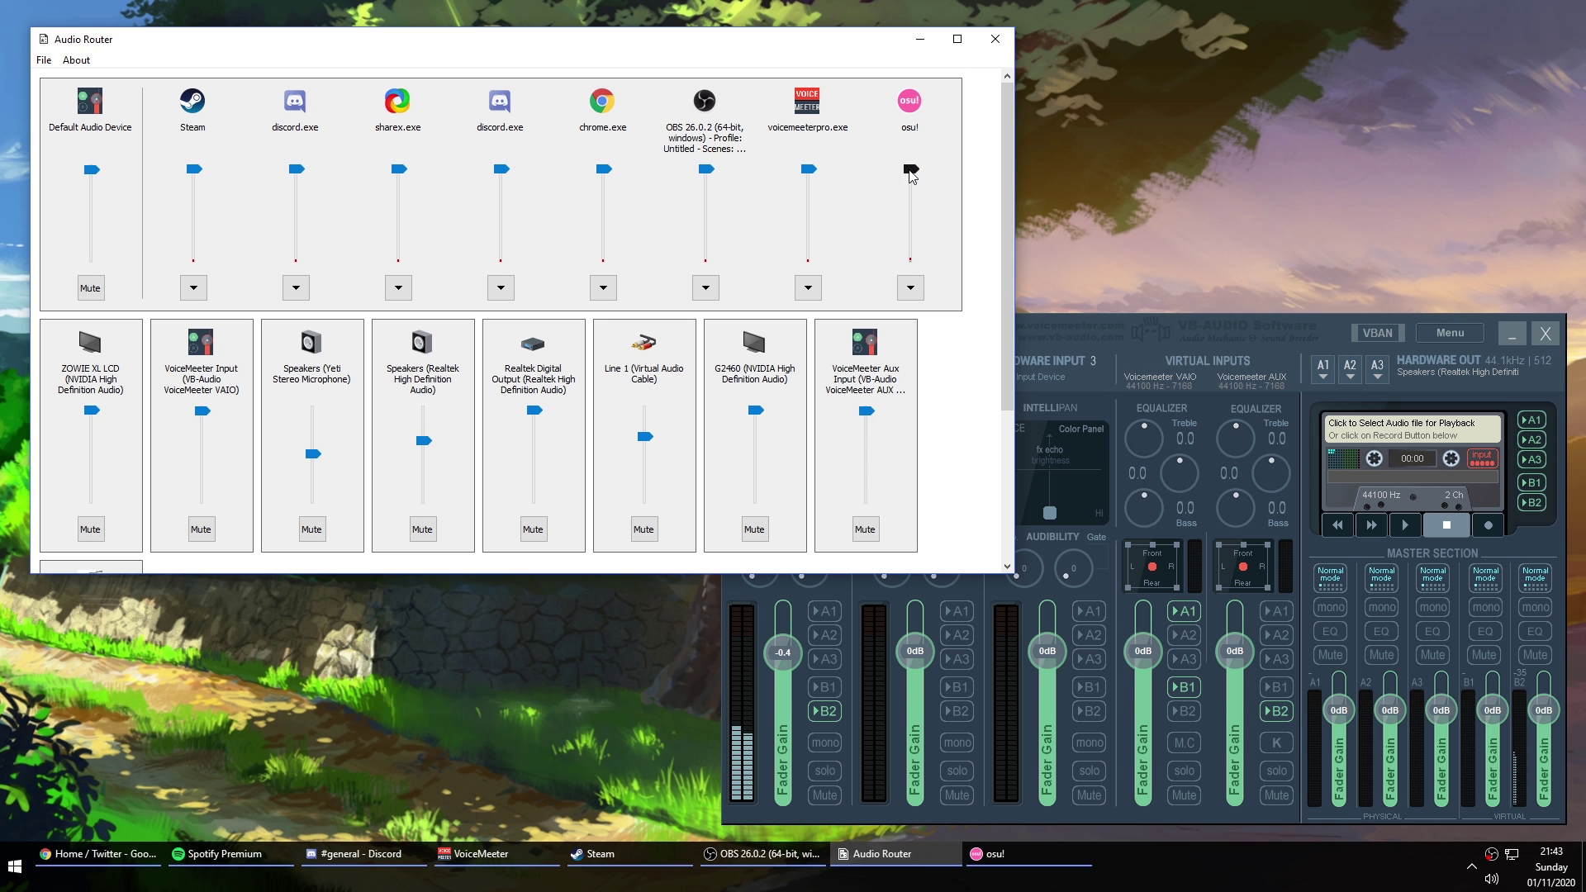
Duplicate osu! audio to CABLE Input in Audio Router
left_click(910, 287)
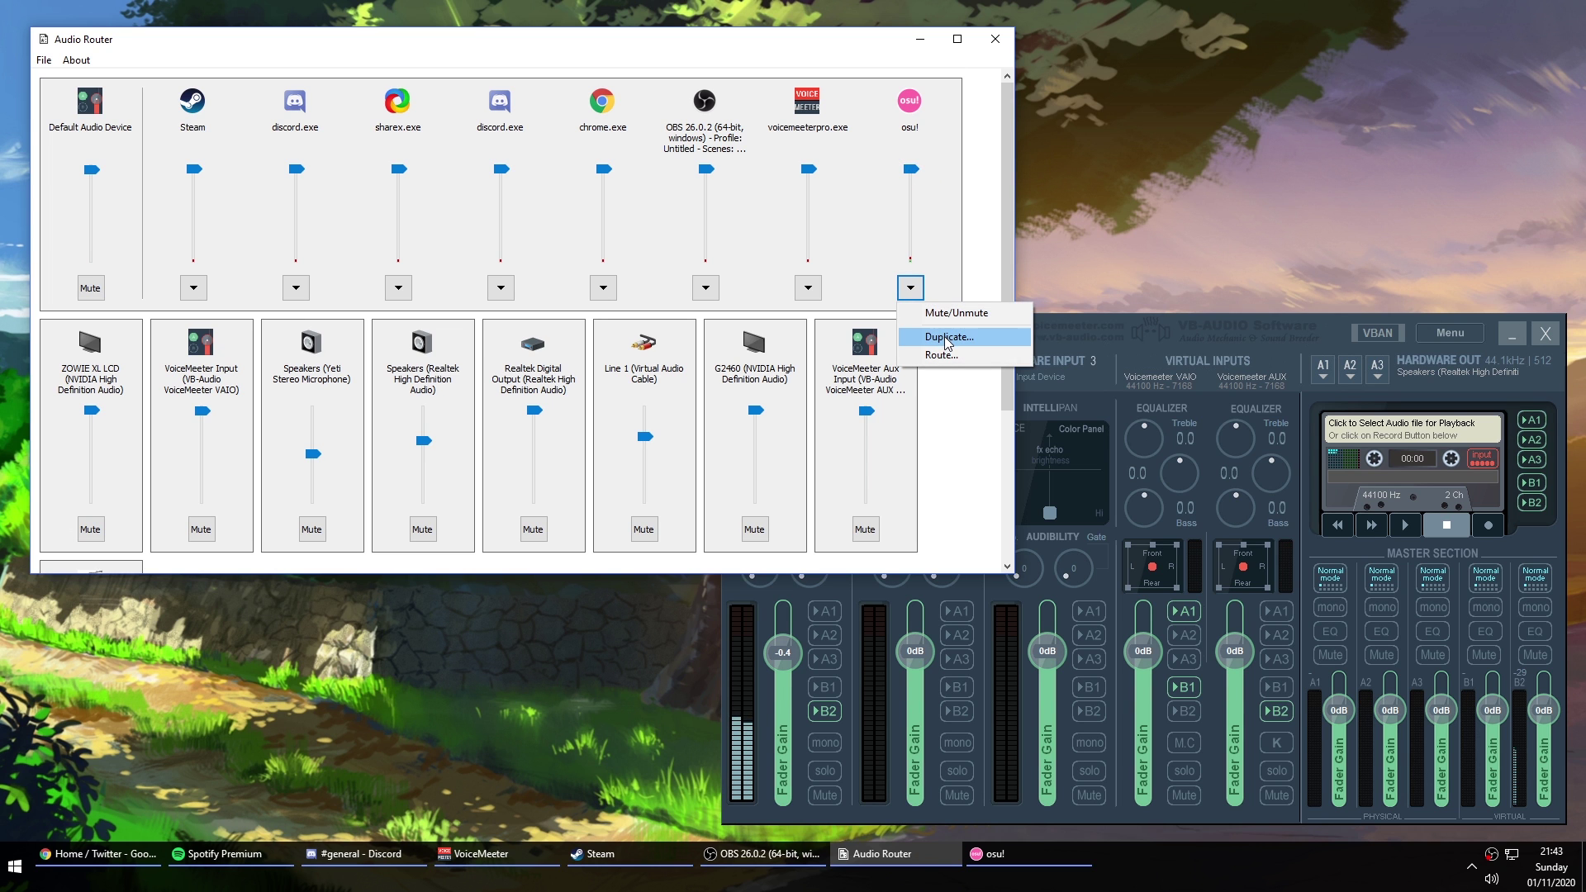
left_click(946, 337)
left_click(266, 136)
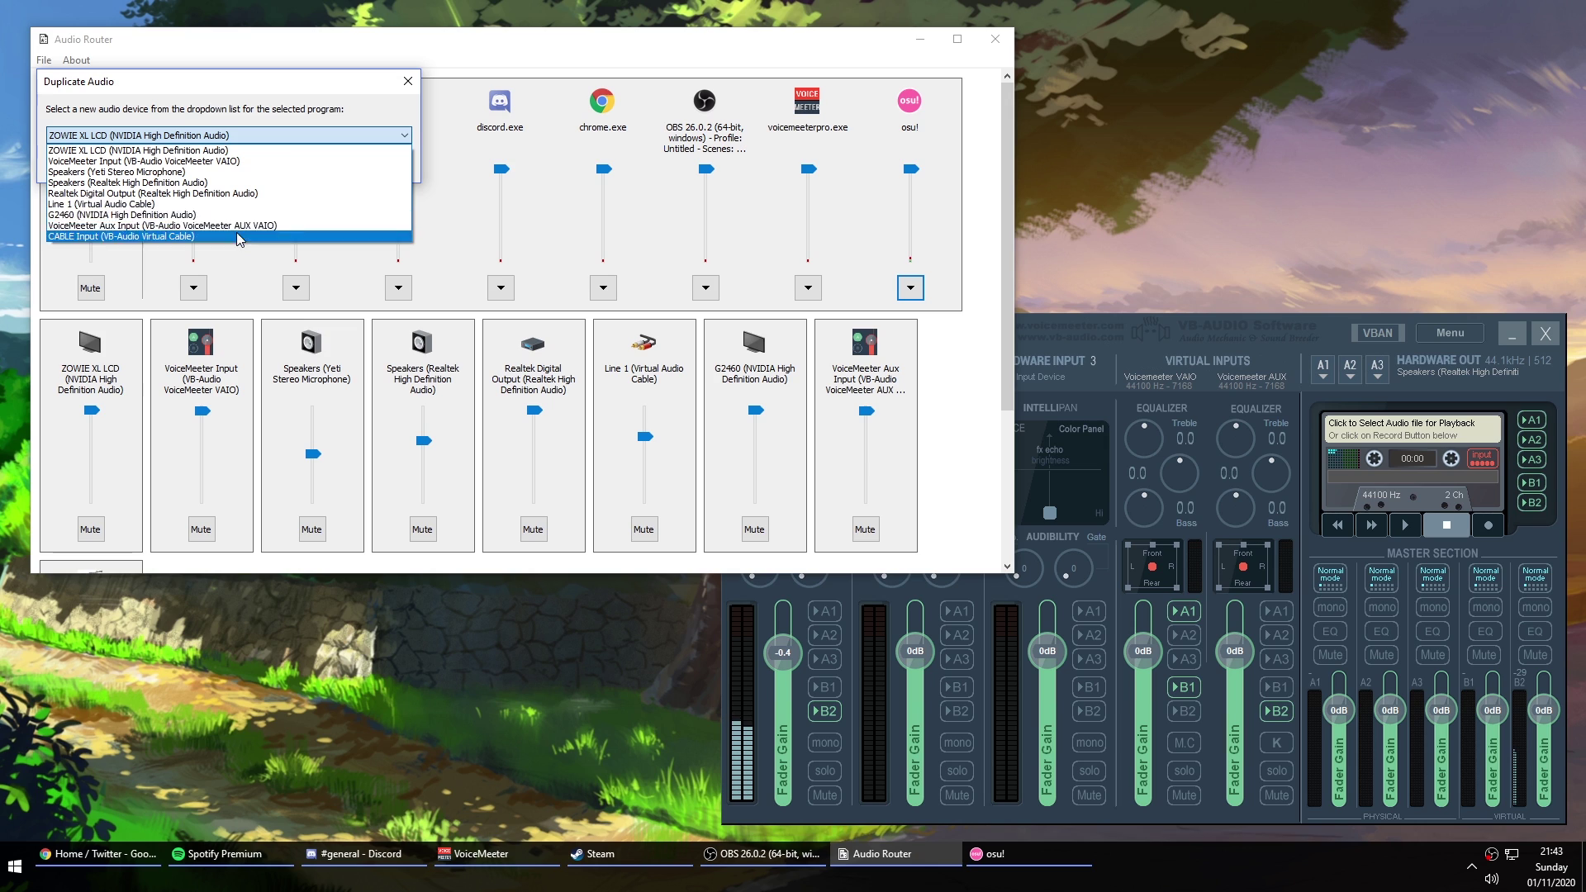
left_click(178, 236)
left_click(313, 165)
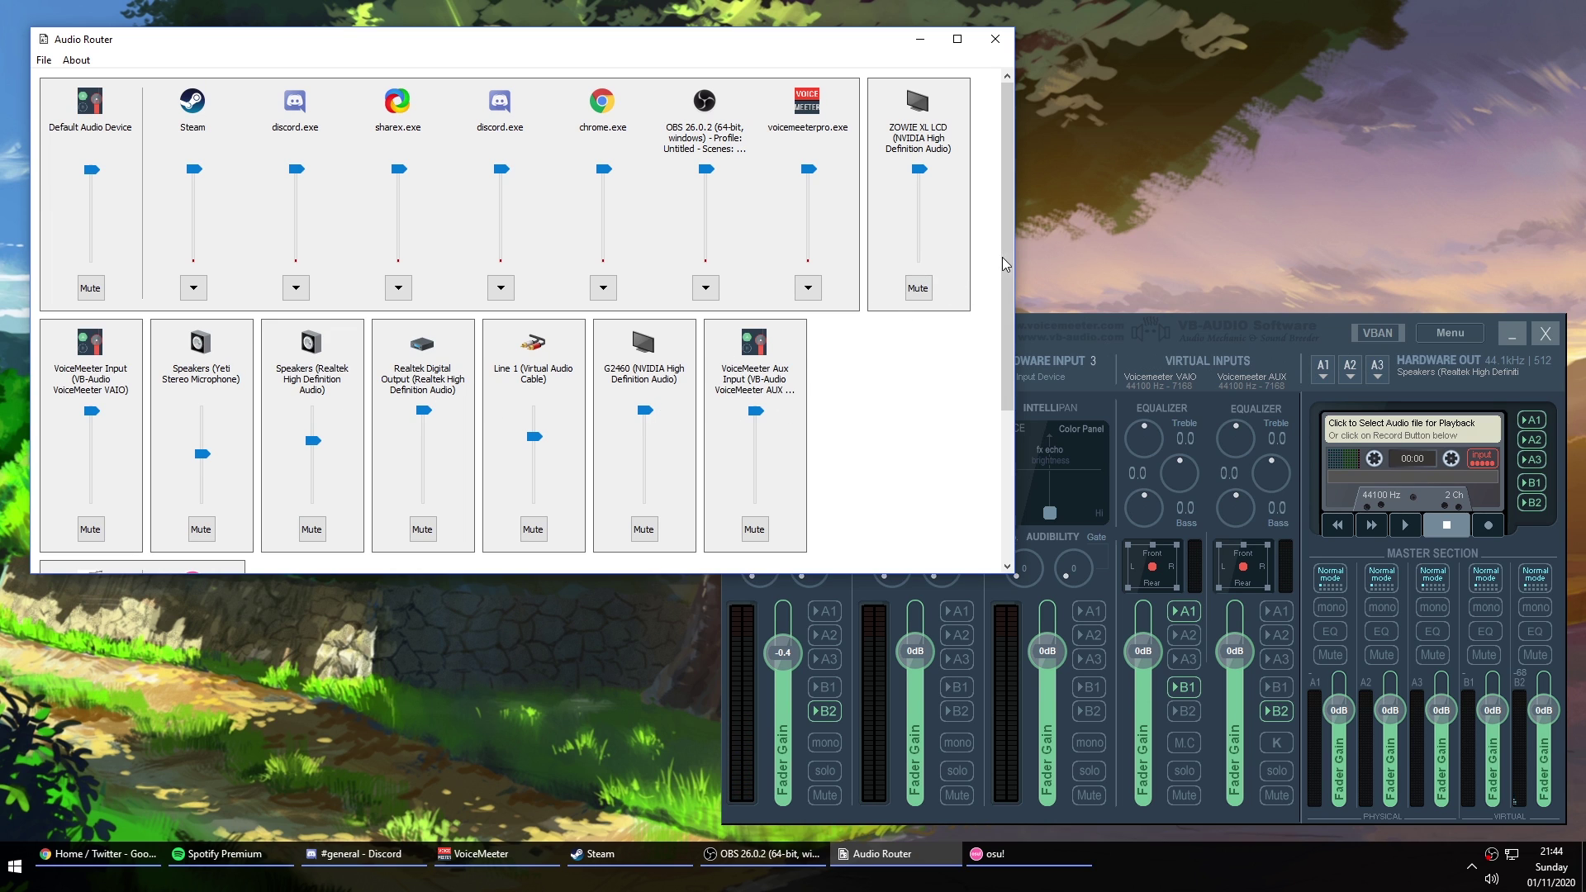
Also duplicate osu! audio to Speakers (Realtek High Definition Audio)
left_click_drag(1007, 265, 978, 475)
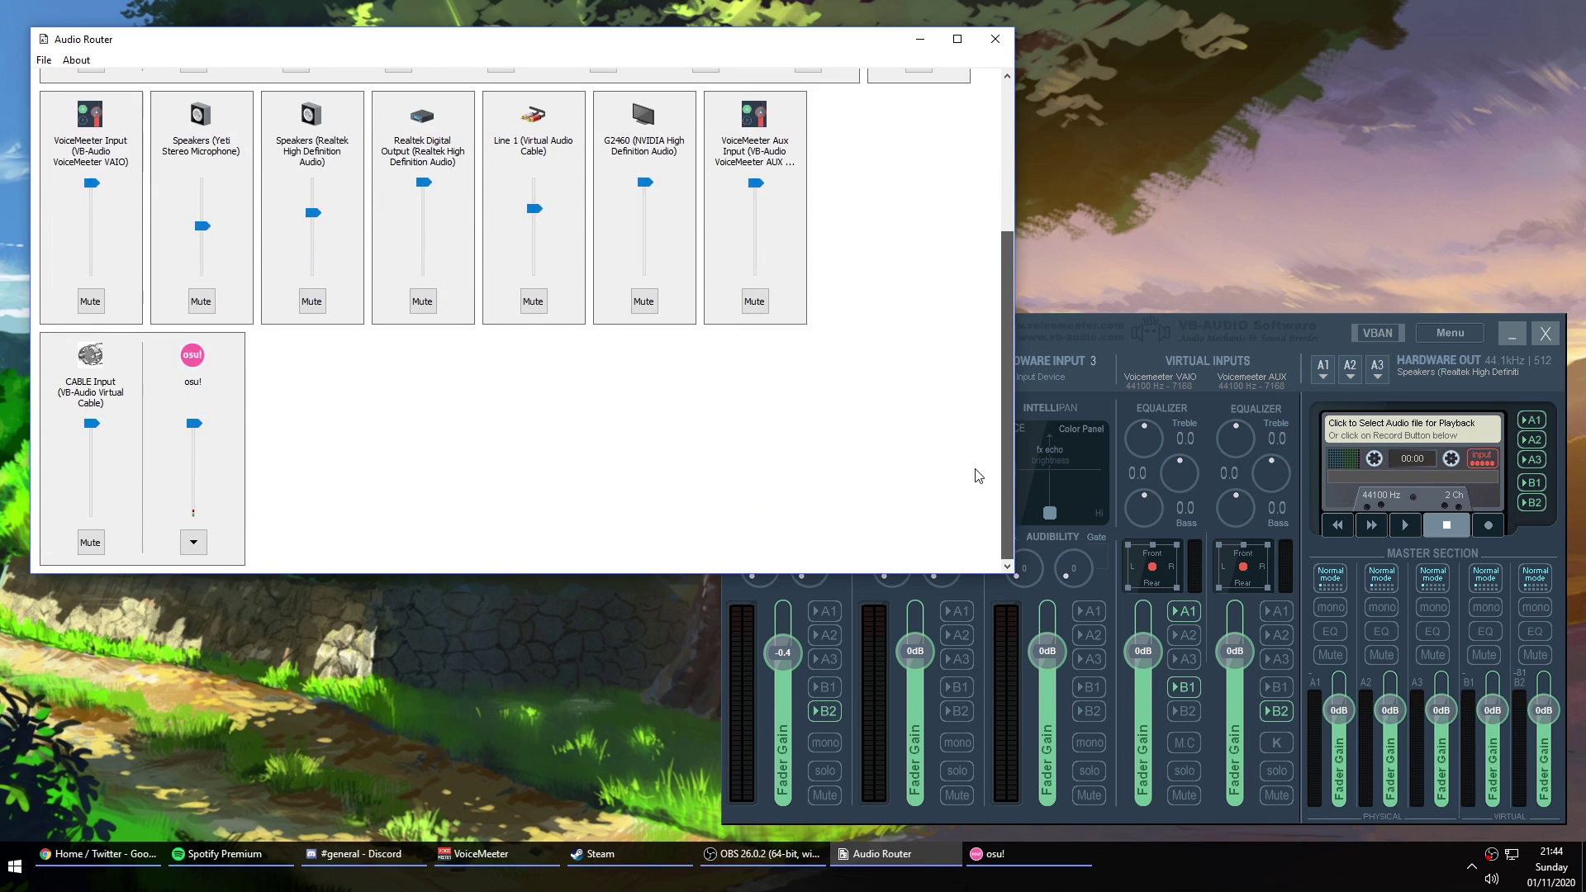
left_click(193, 543)
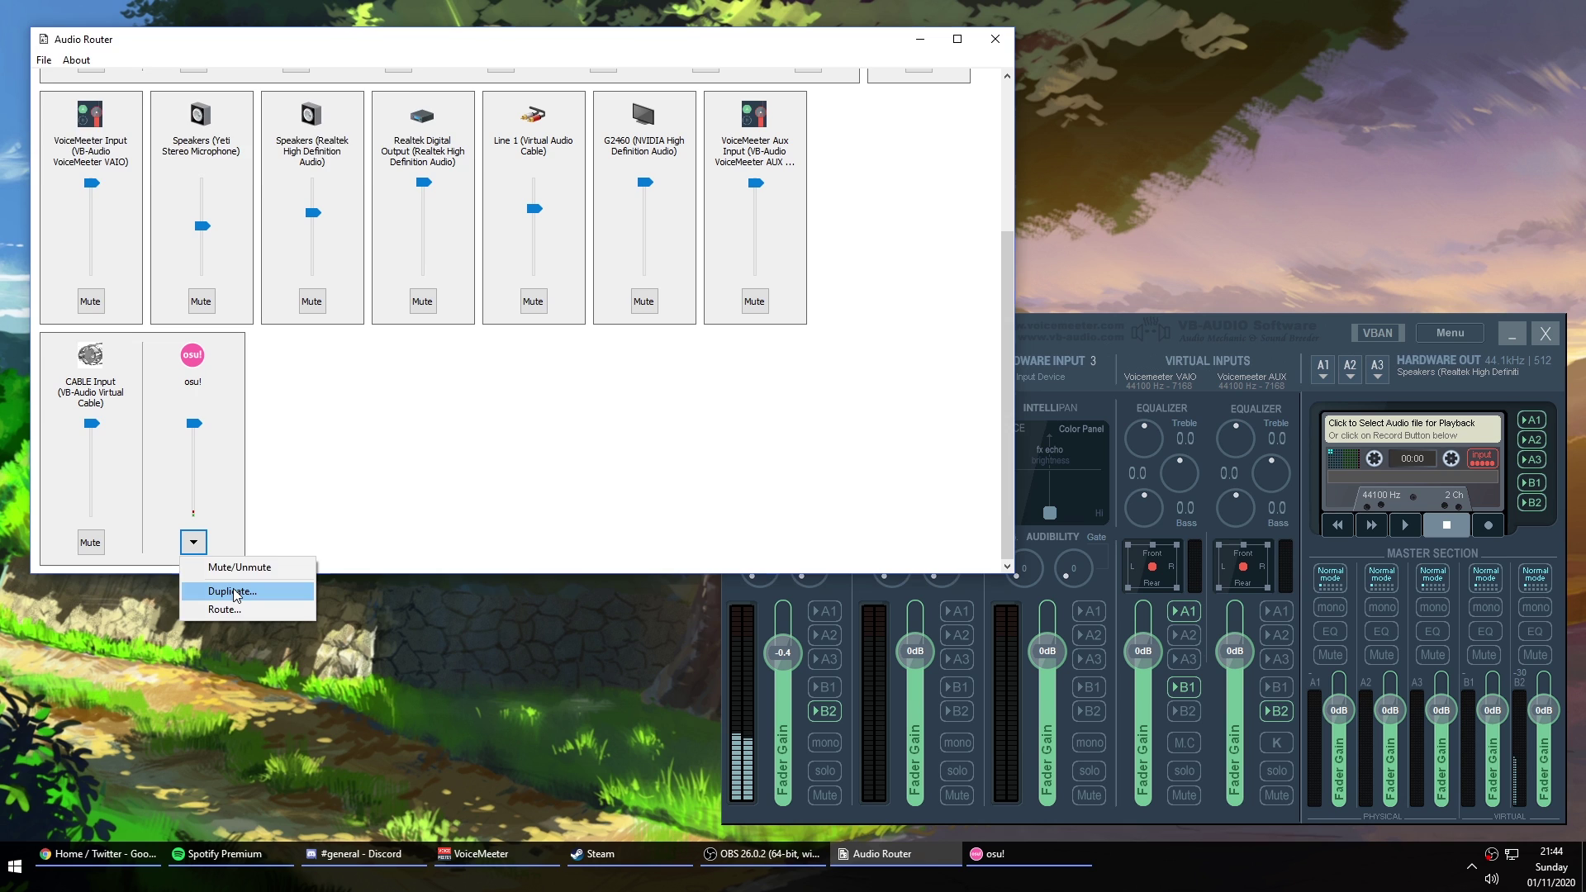
left_click(238, 590)
left_click(207, 135)
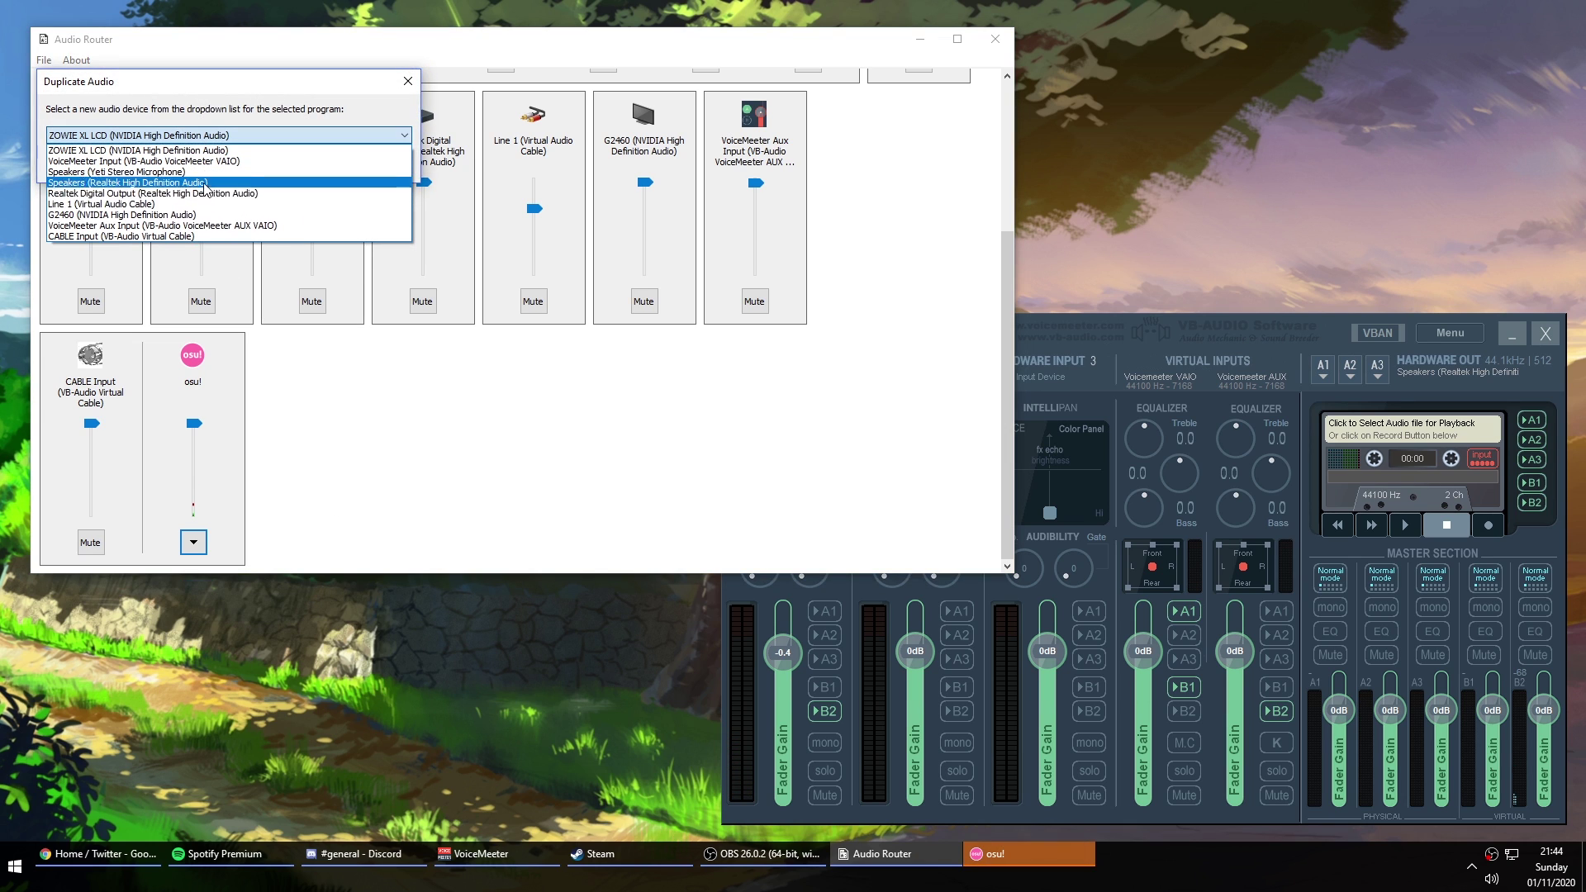
left_click(157, 183)
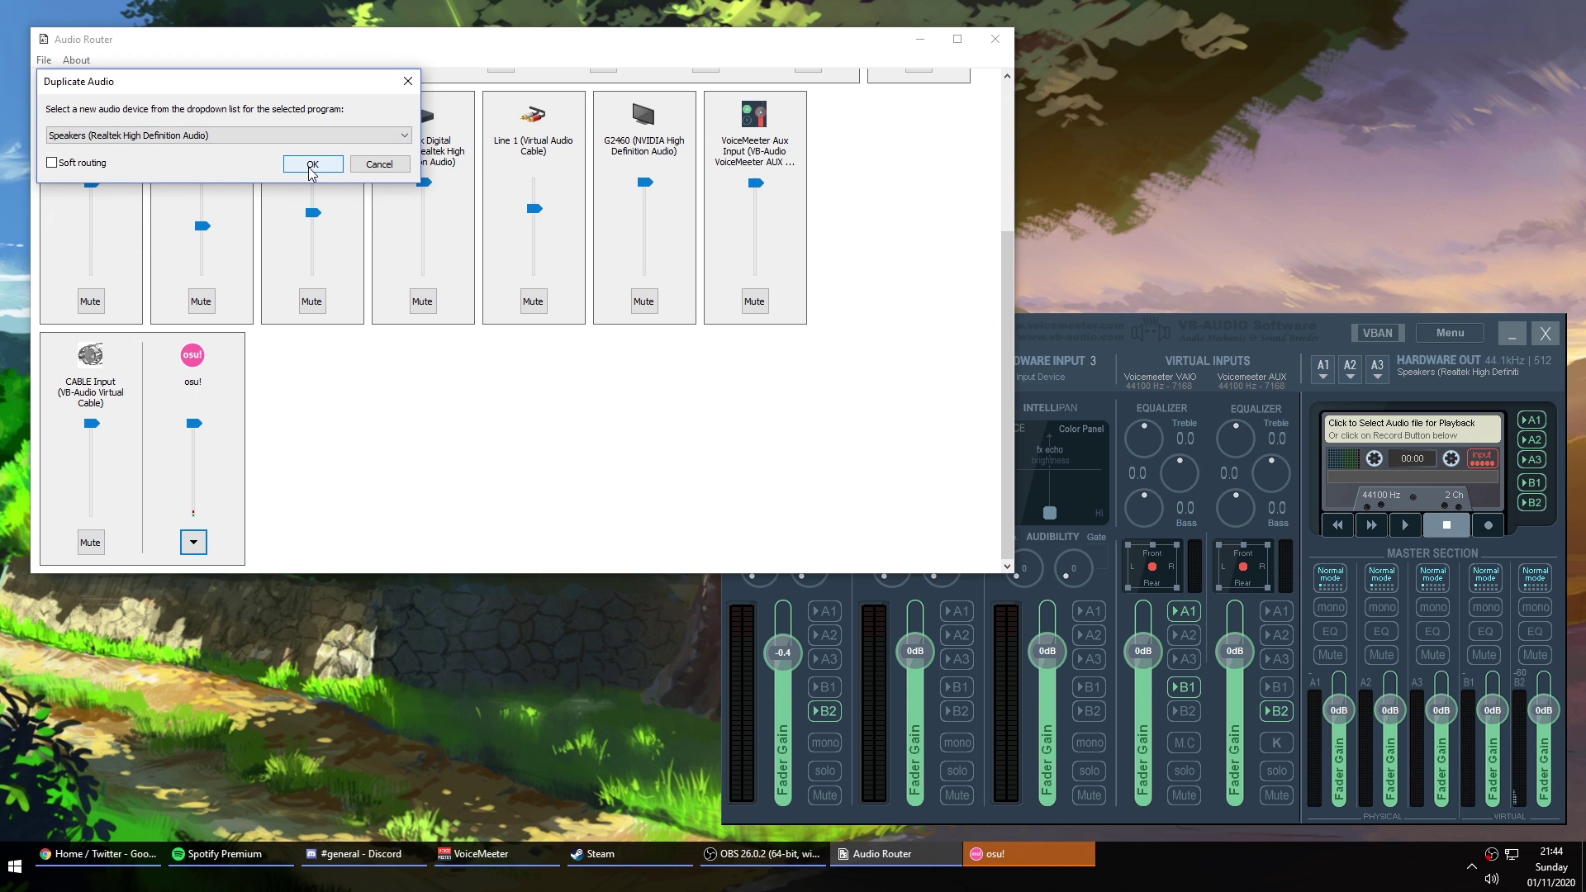
left_click(313, 165)
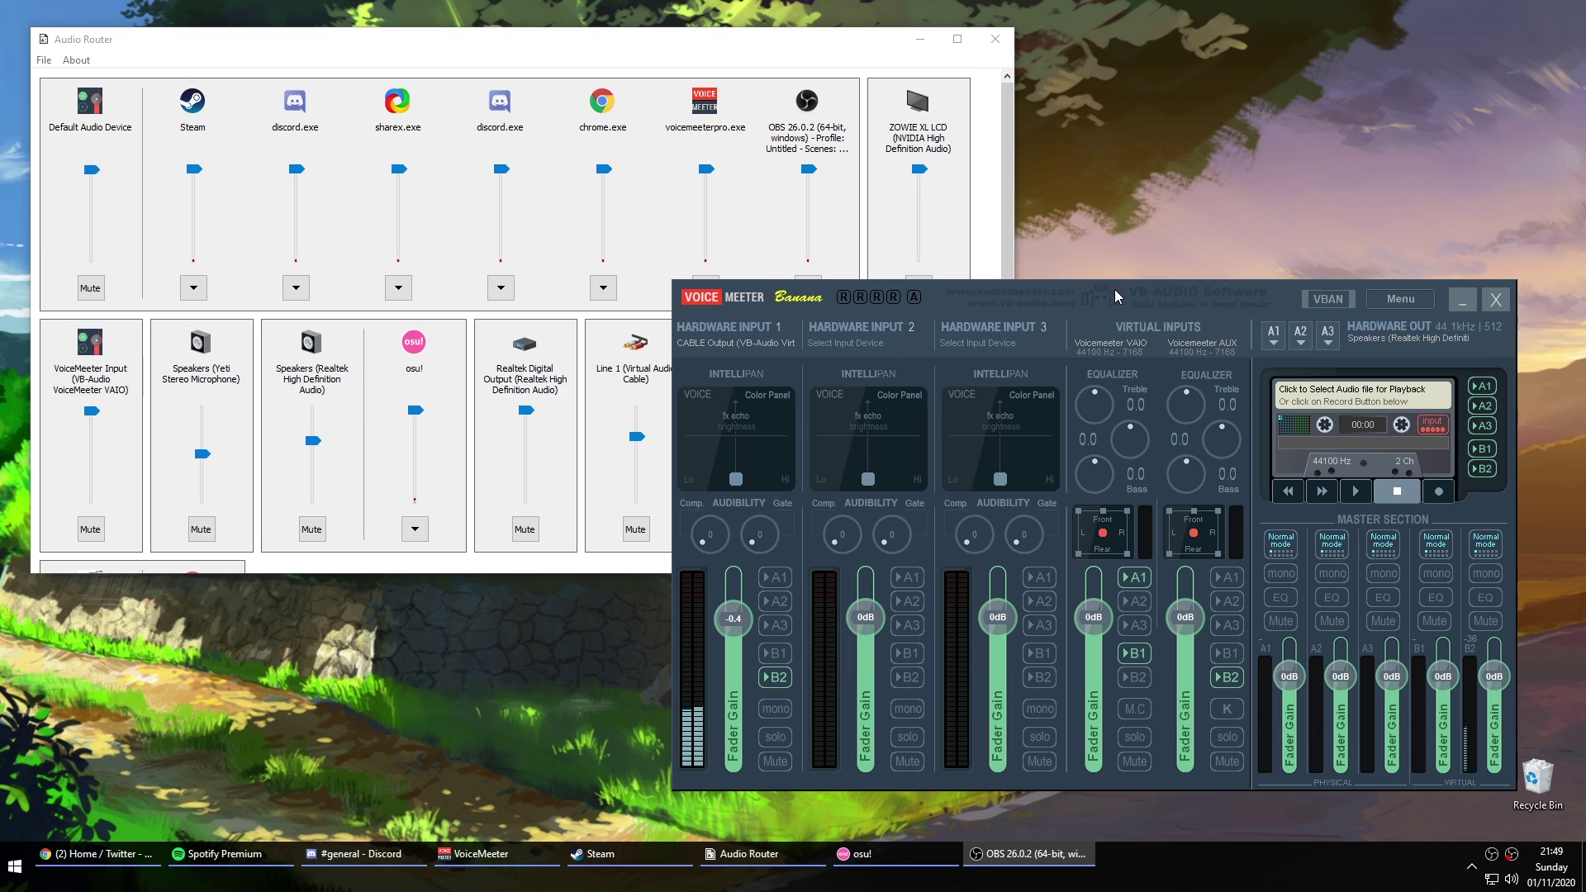
left_click_drag(1209, 291, 1184, 294)
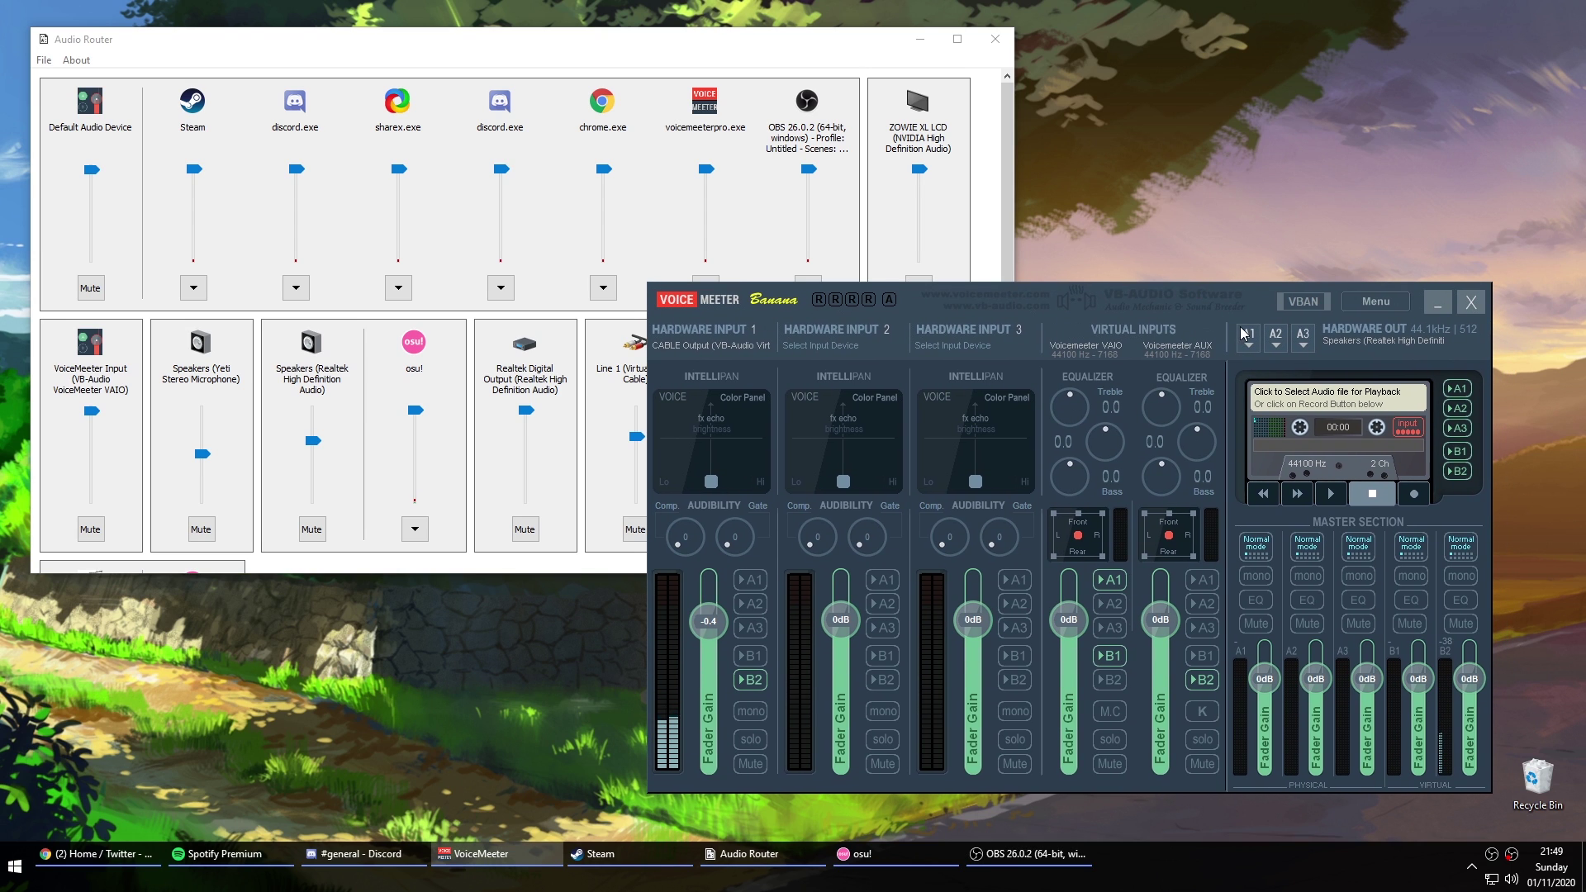
left_click(1251, 350)
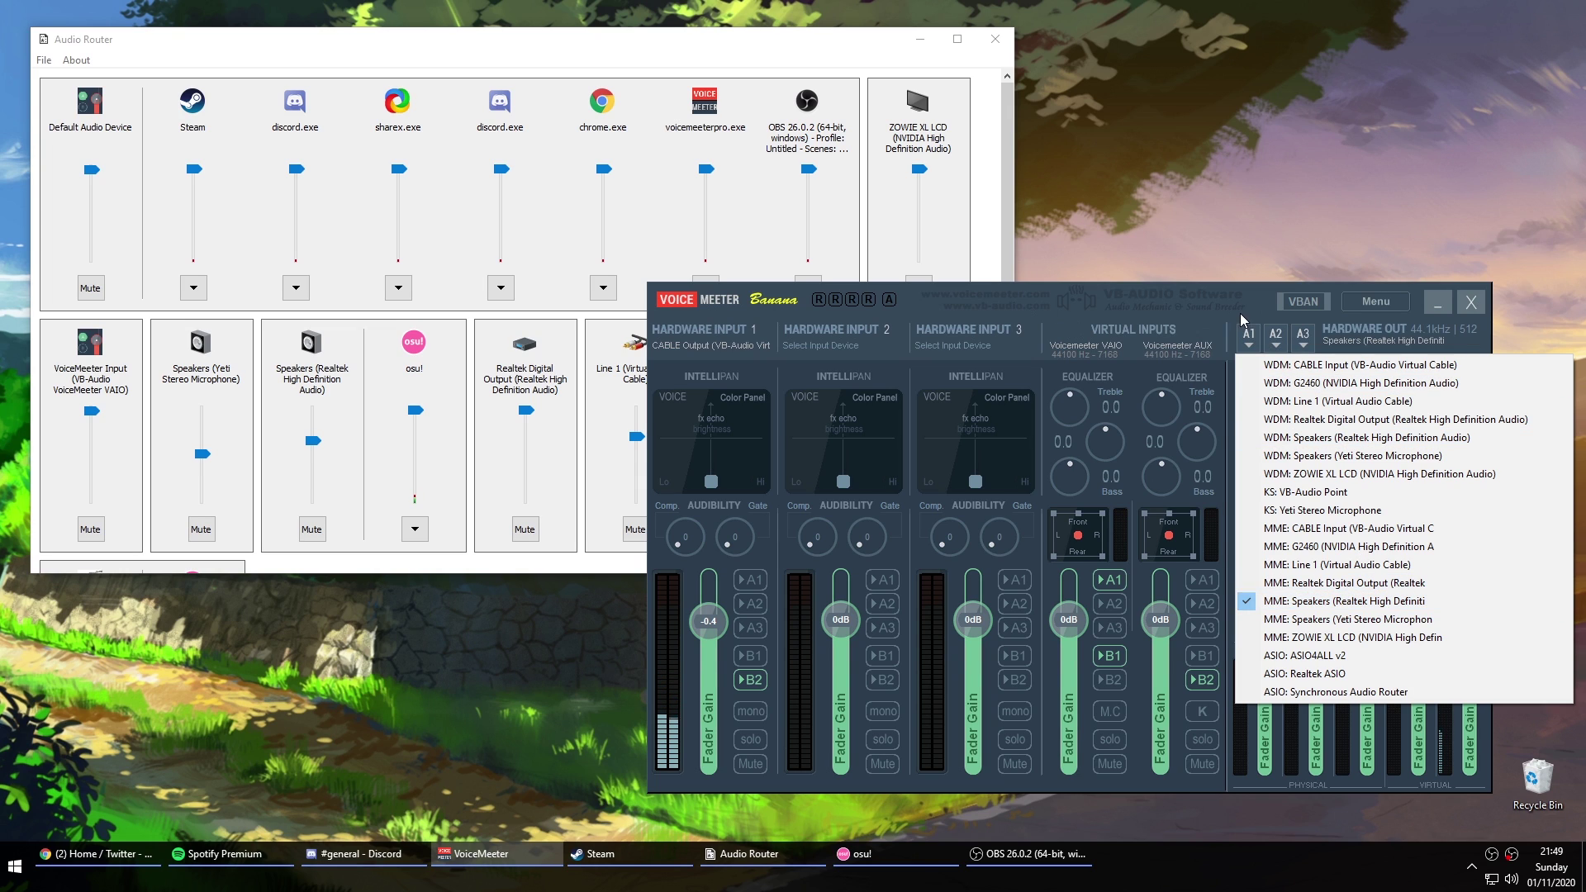
left_click(747, 348)
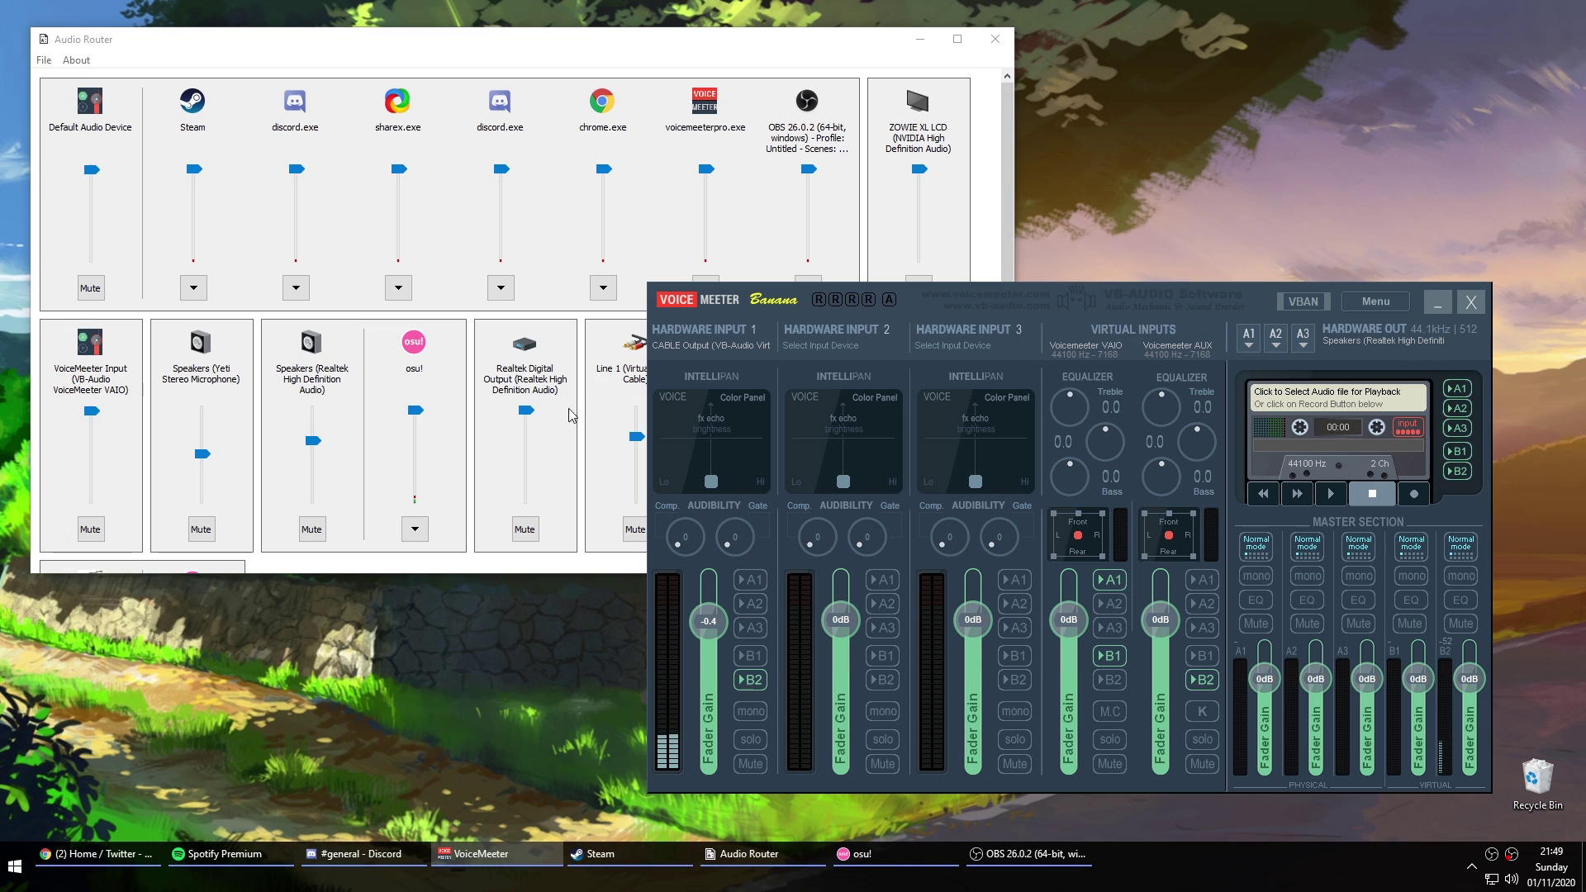
left_click_drag(1002, 162, 1005, 309)
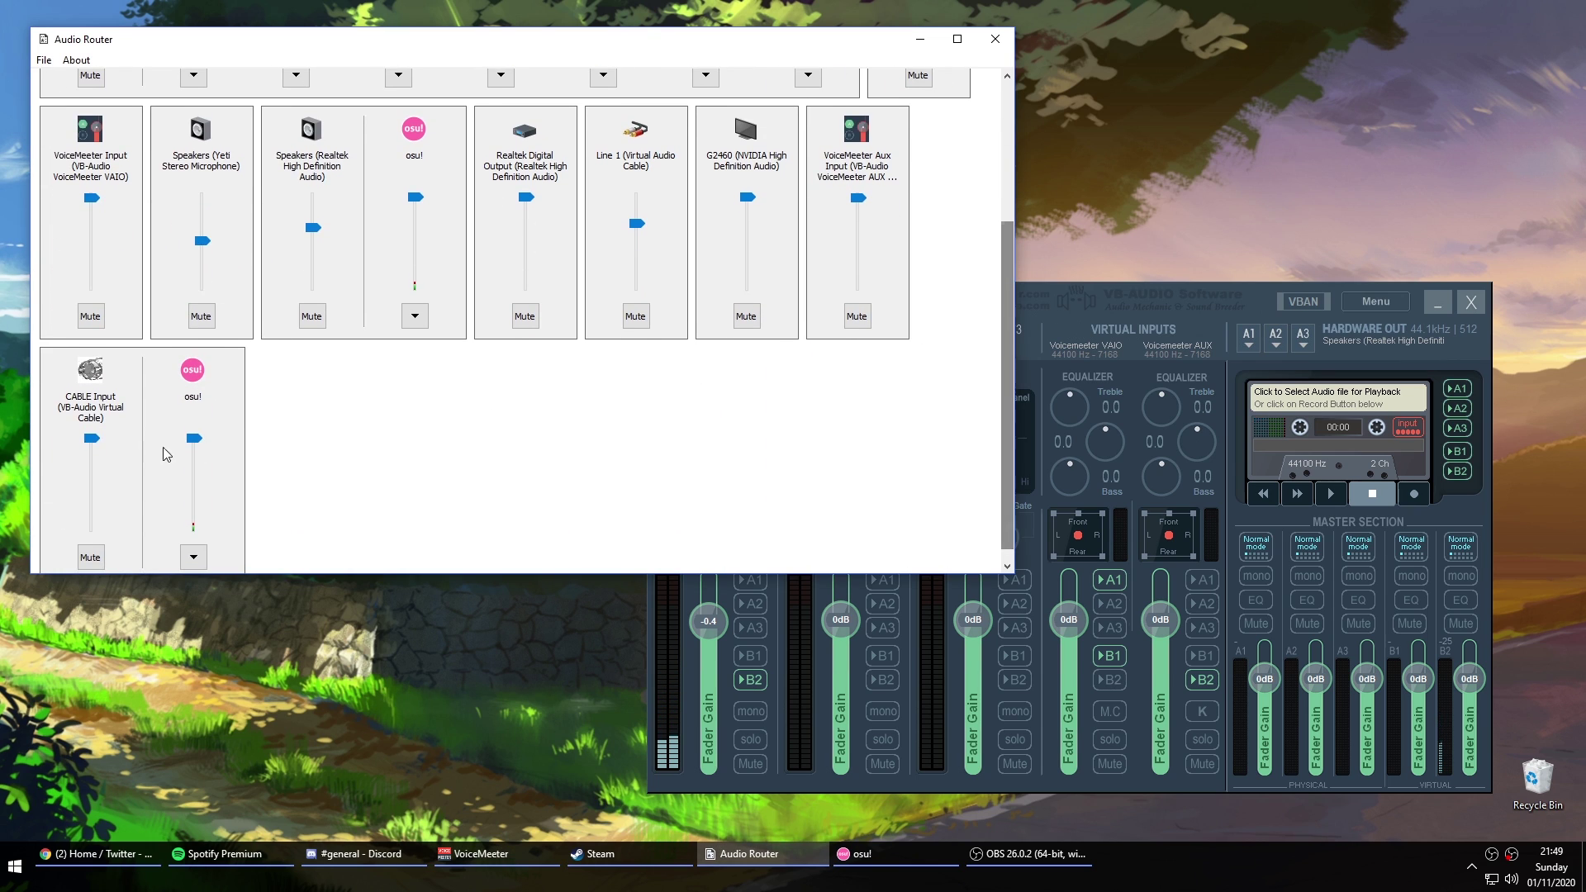
left_click(1156, 323)
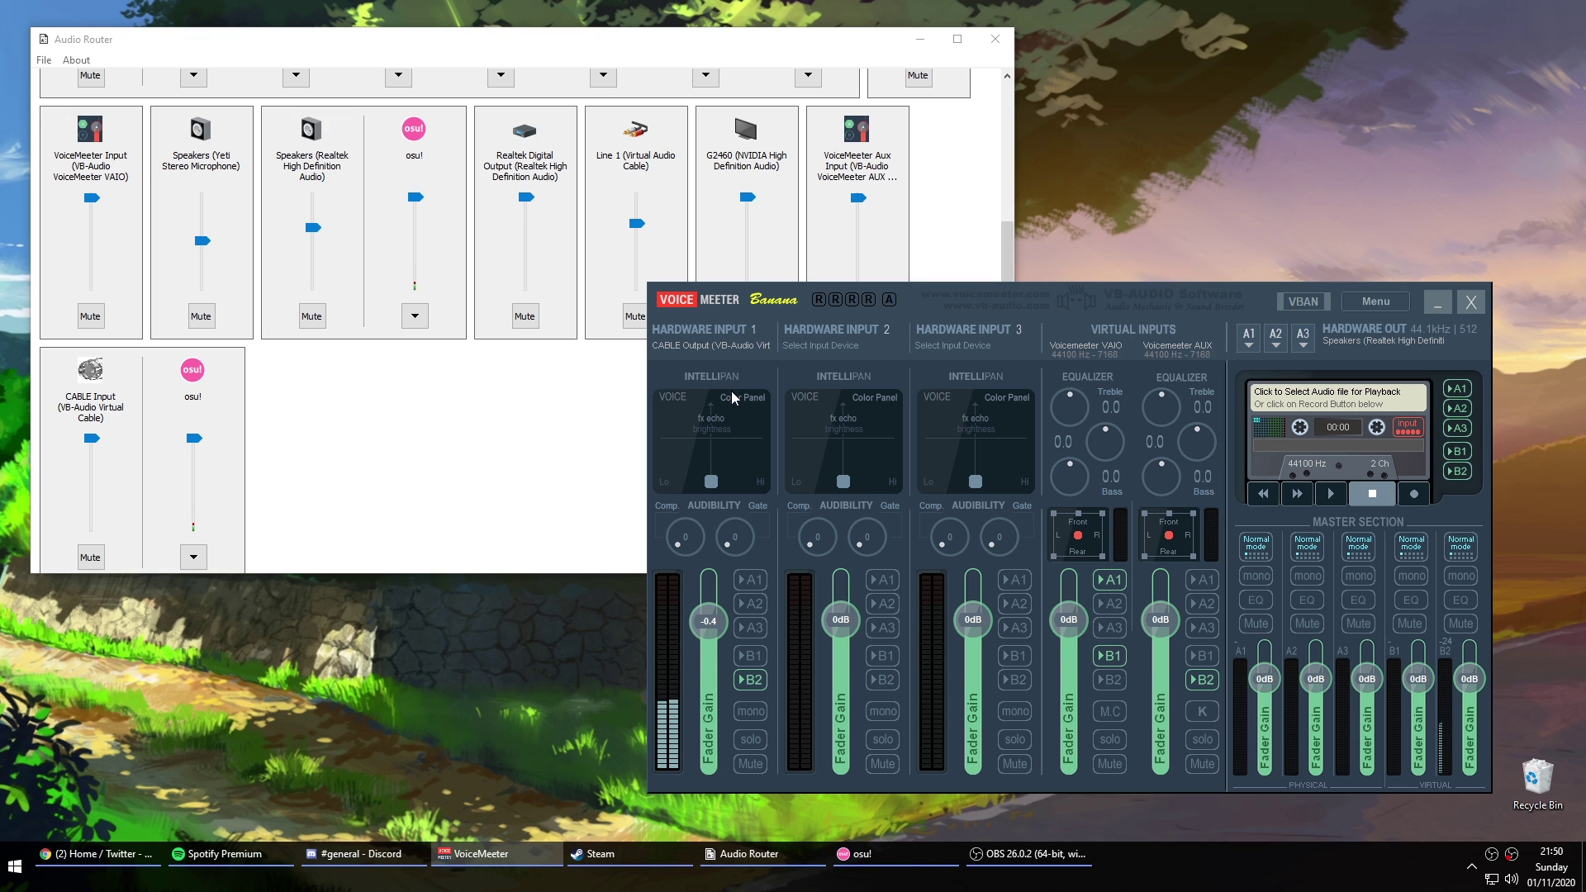
Keep CABLE Output on Hardware Input 1 and toggle the VAIO strip's B1 bus routing
left_click(732, 346)
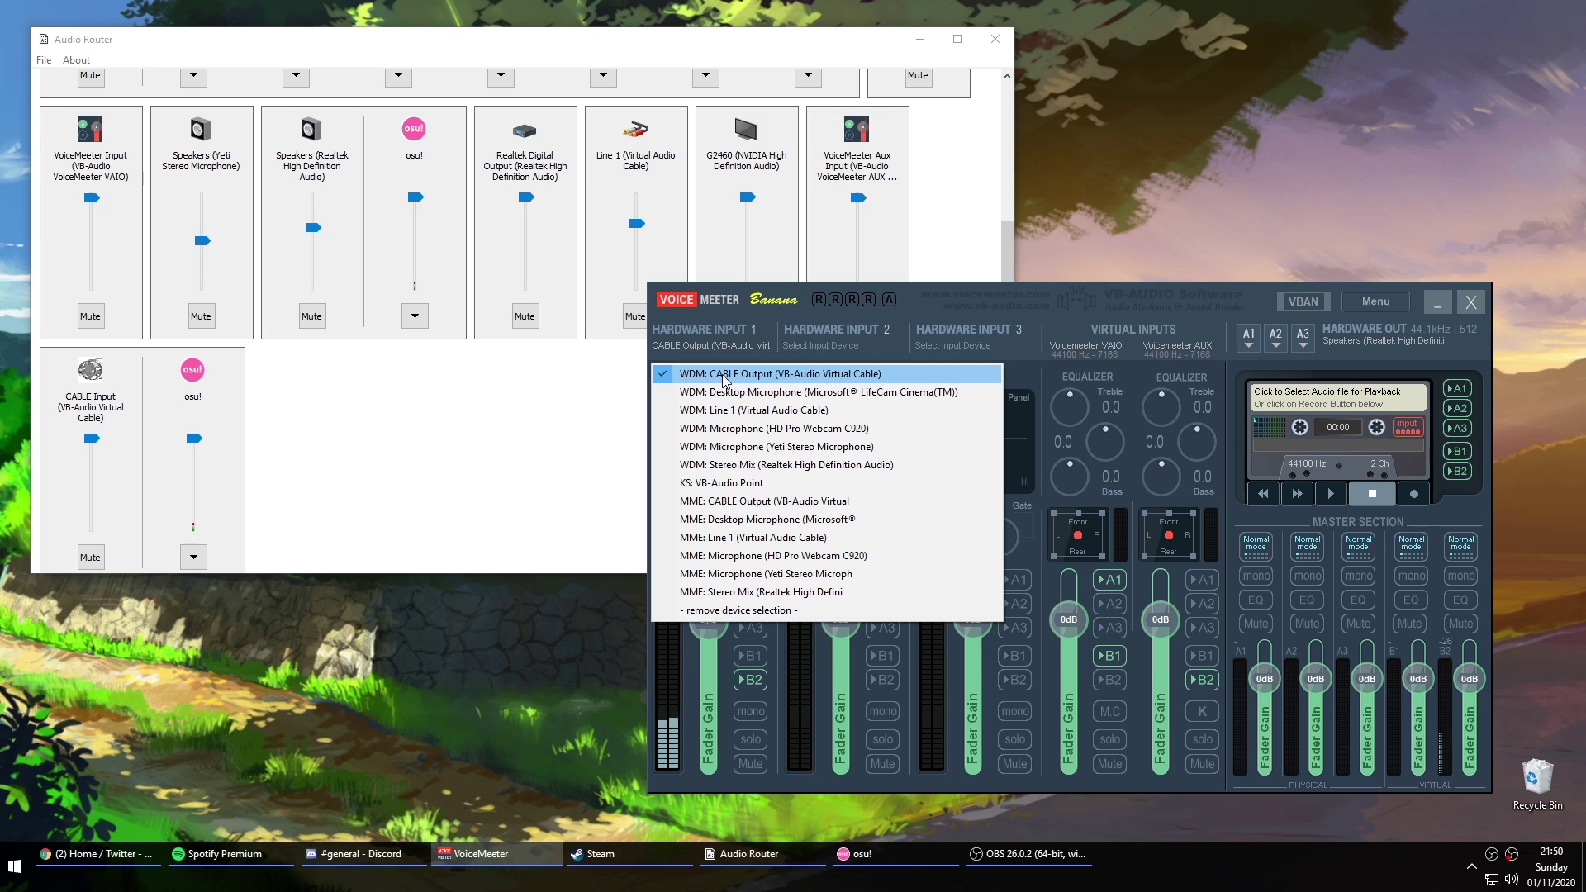
left_click(723, 379)
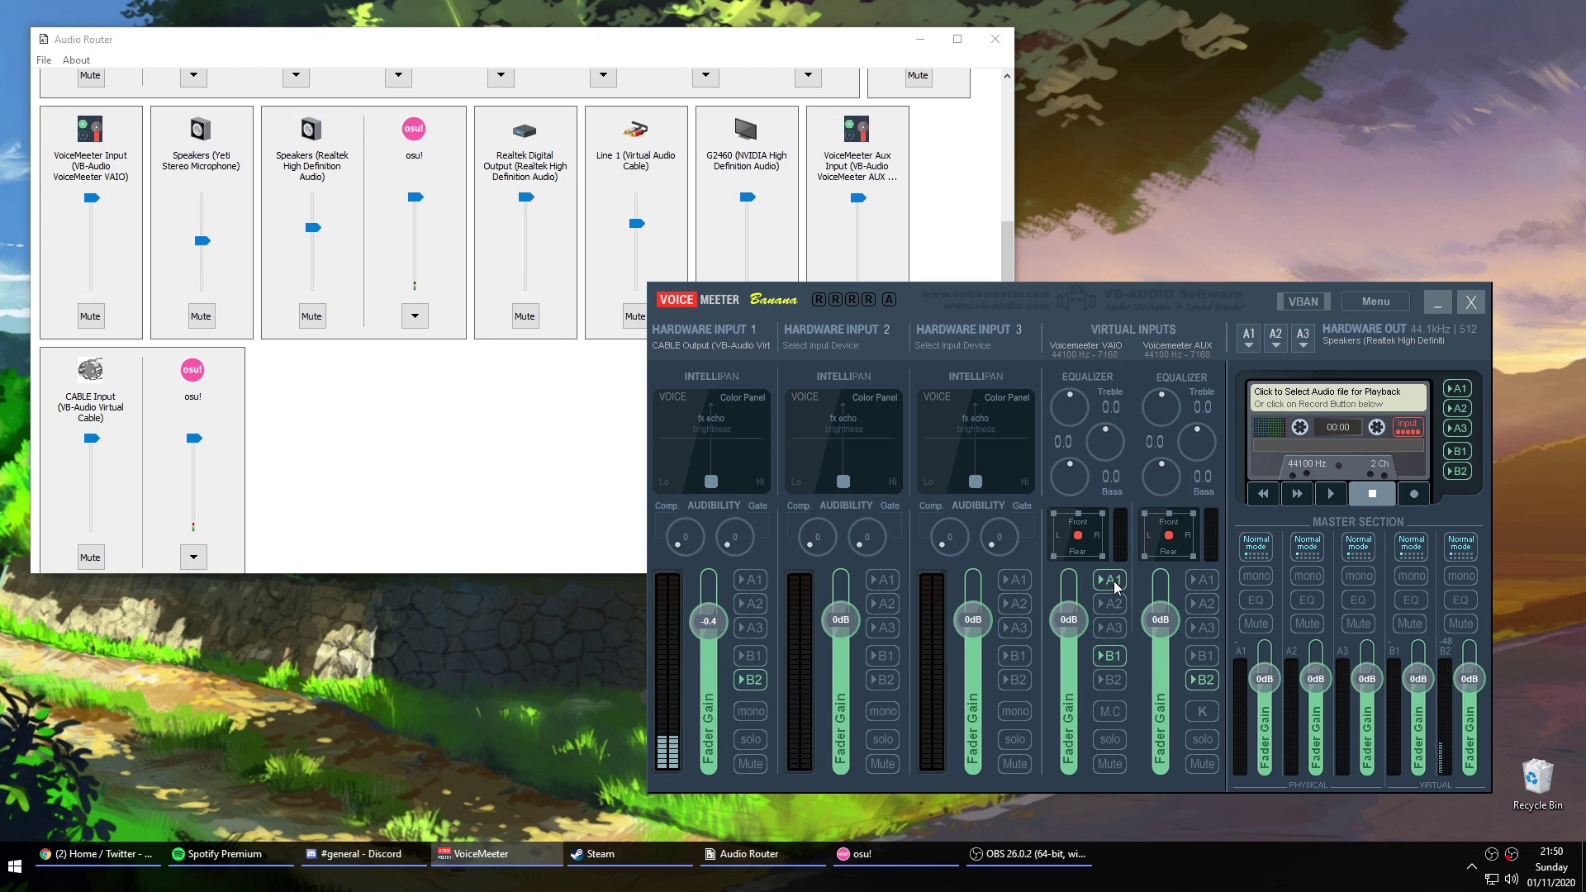
left_click(1115, 659)
left_click(1028, 854)
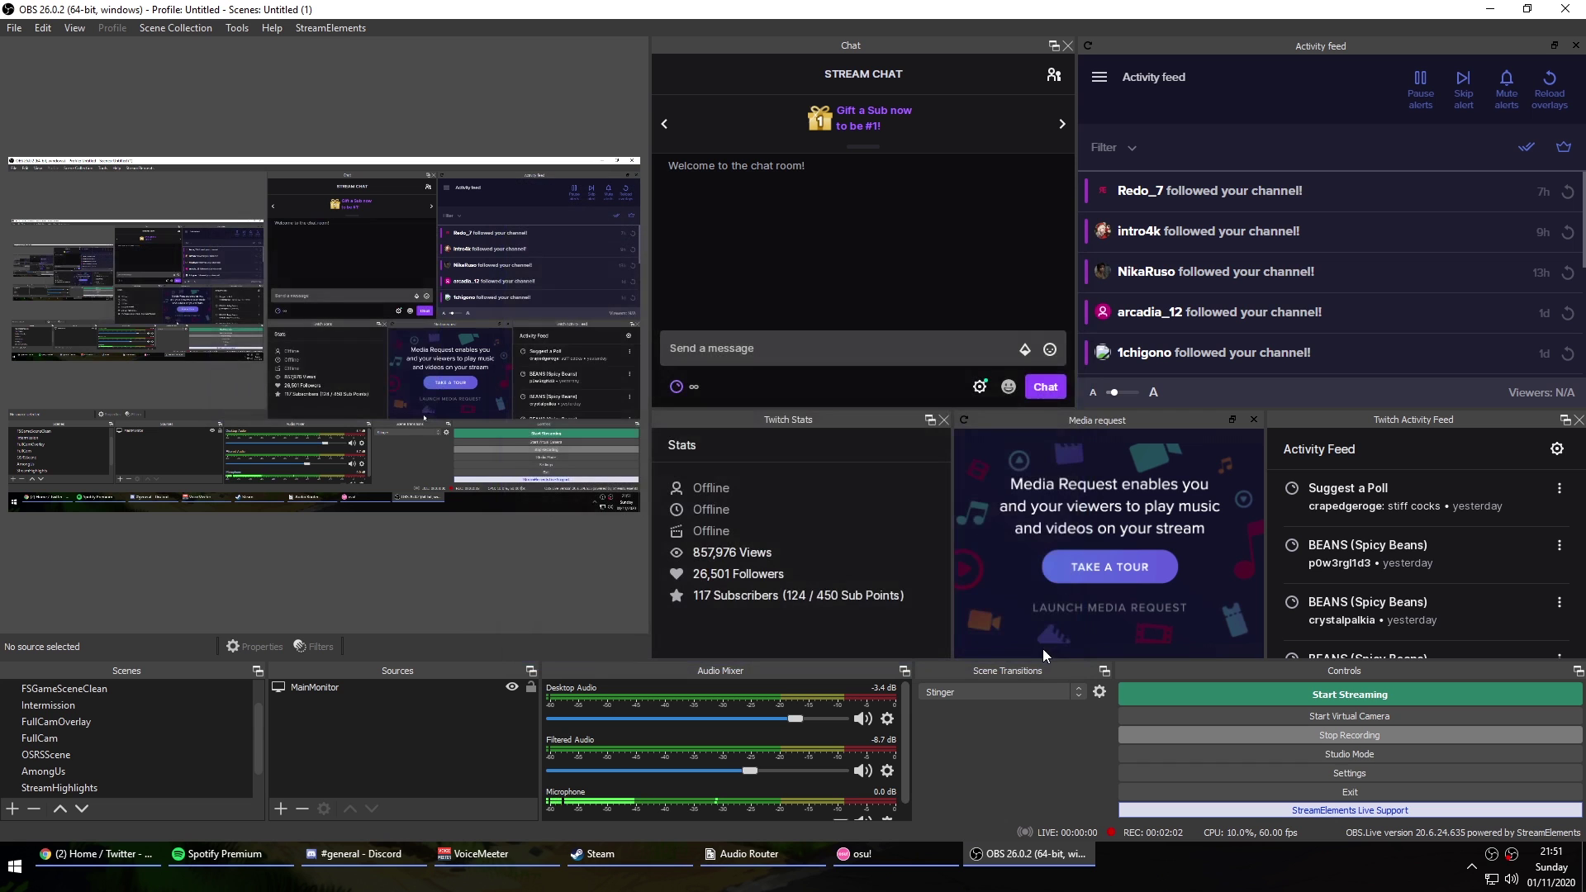
left_click(1337, 775)
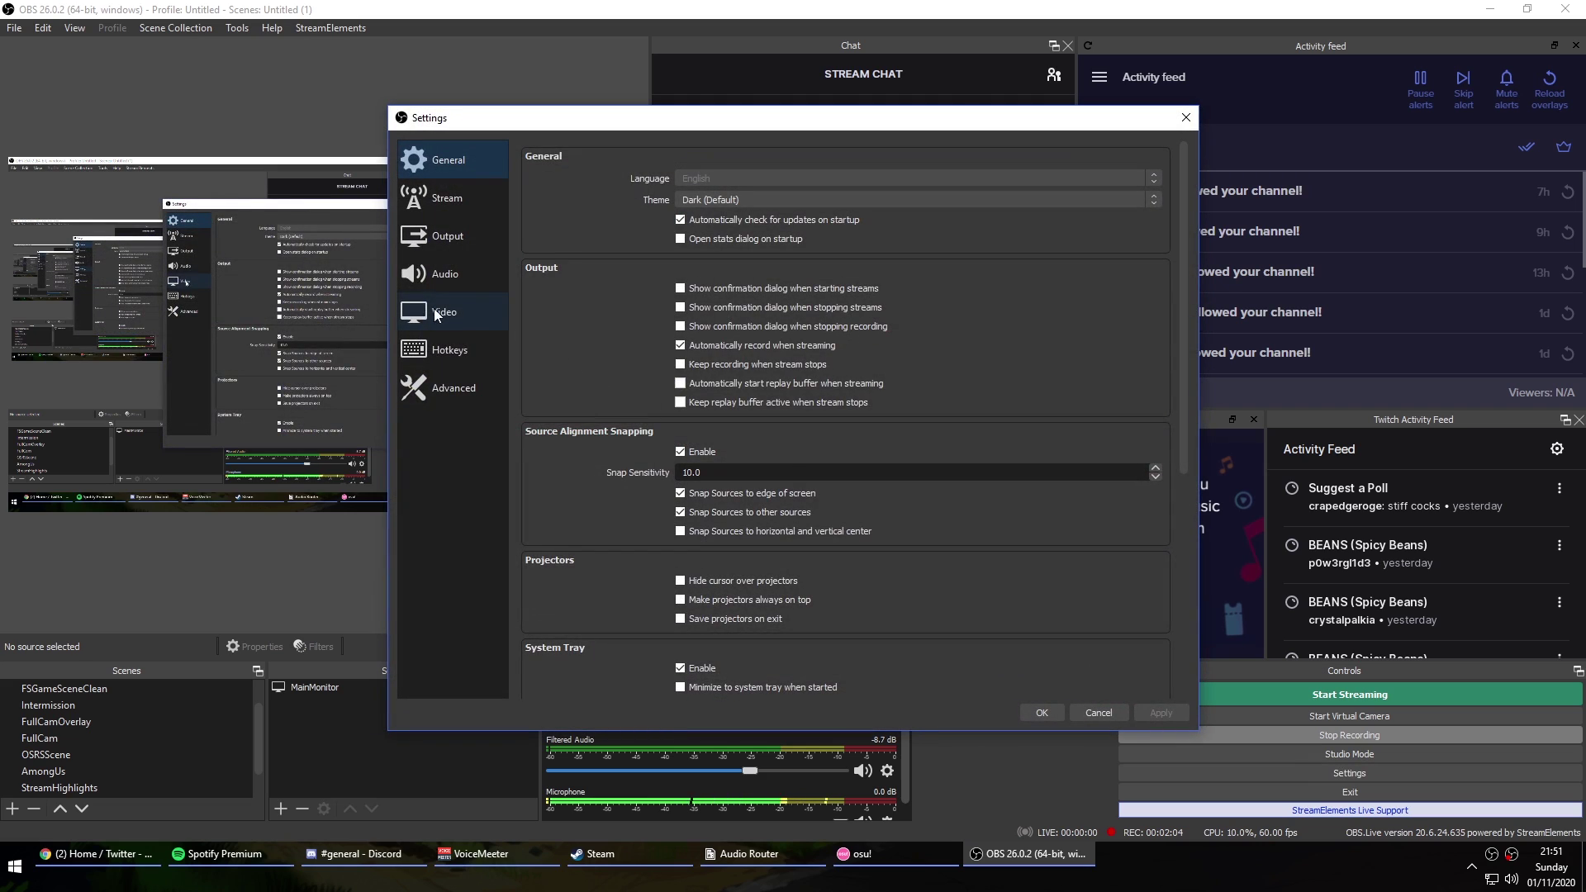
left_click(437, 273)
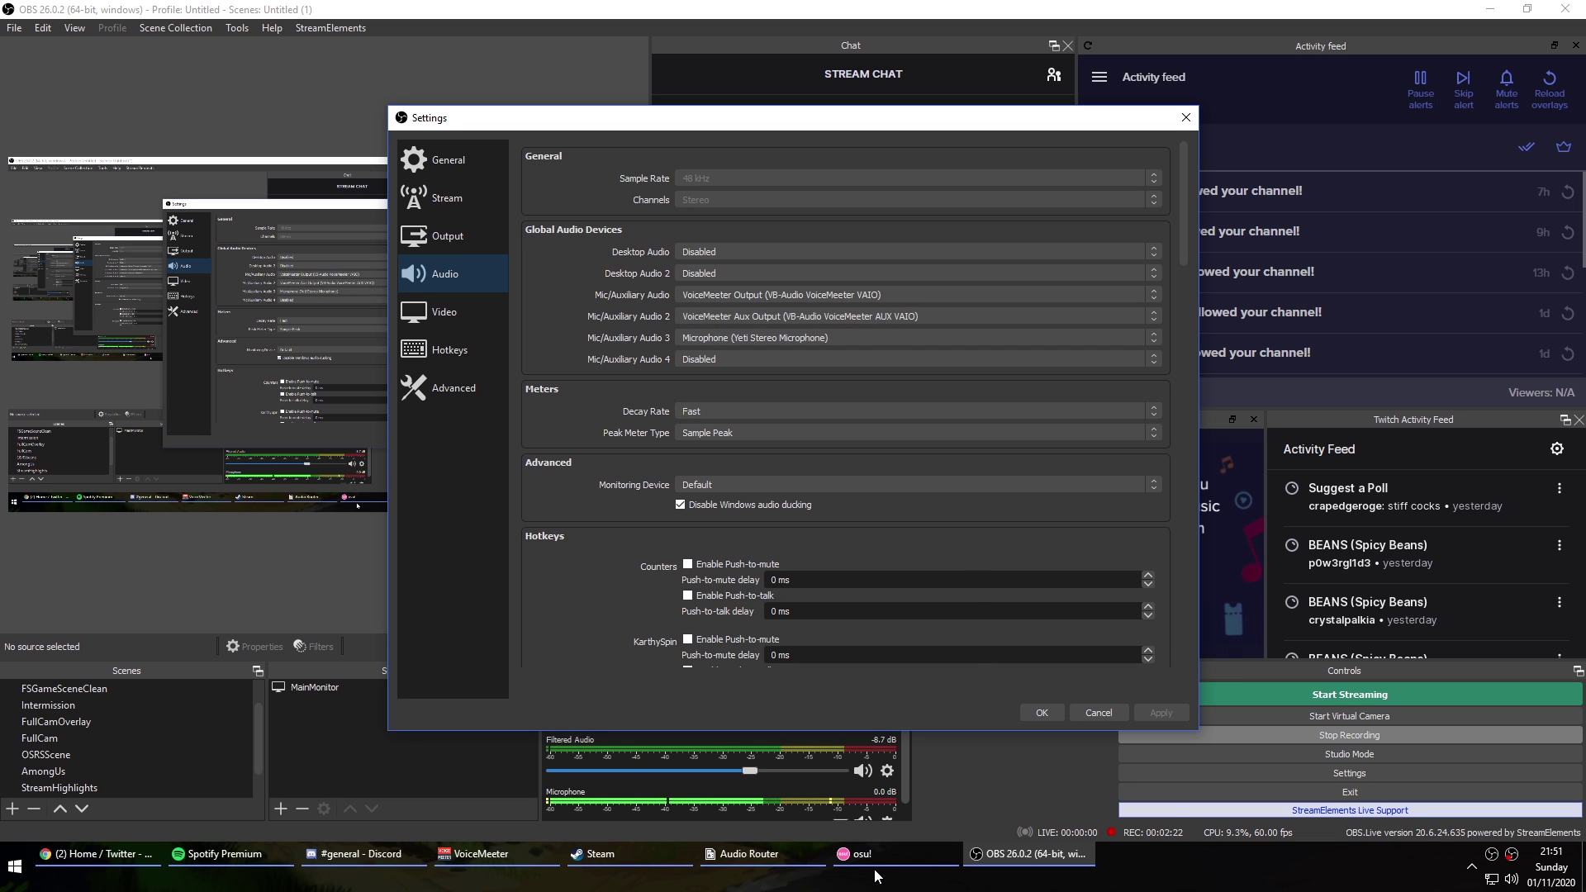
left_click(541, 843)
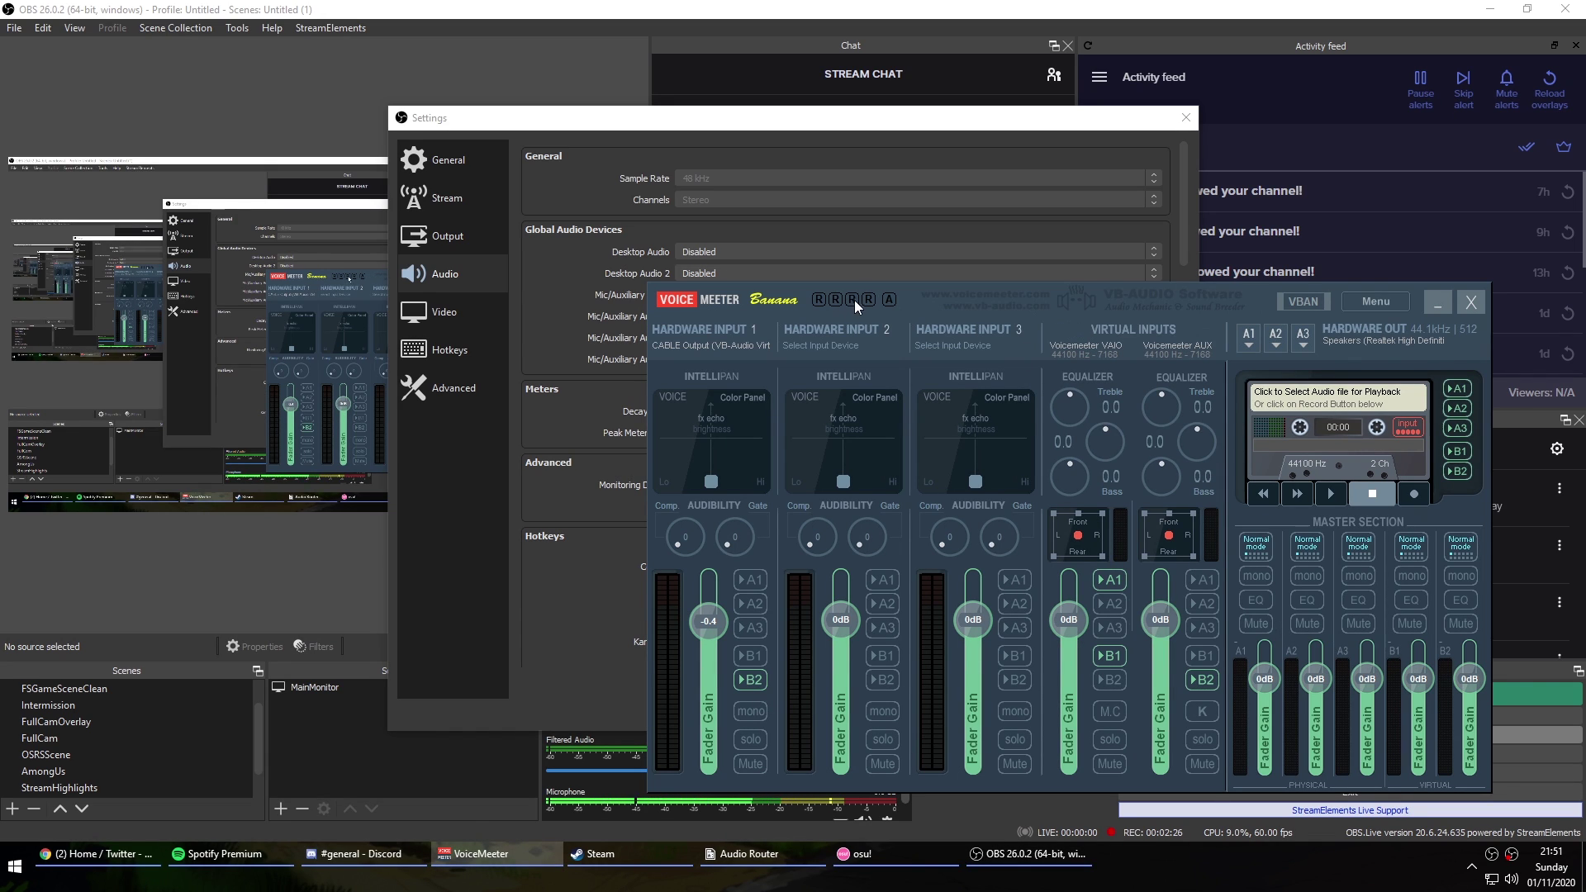
left_click_drag(979, 299, 879, 403)
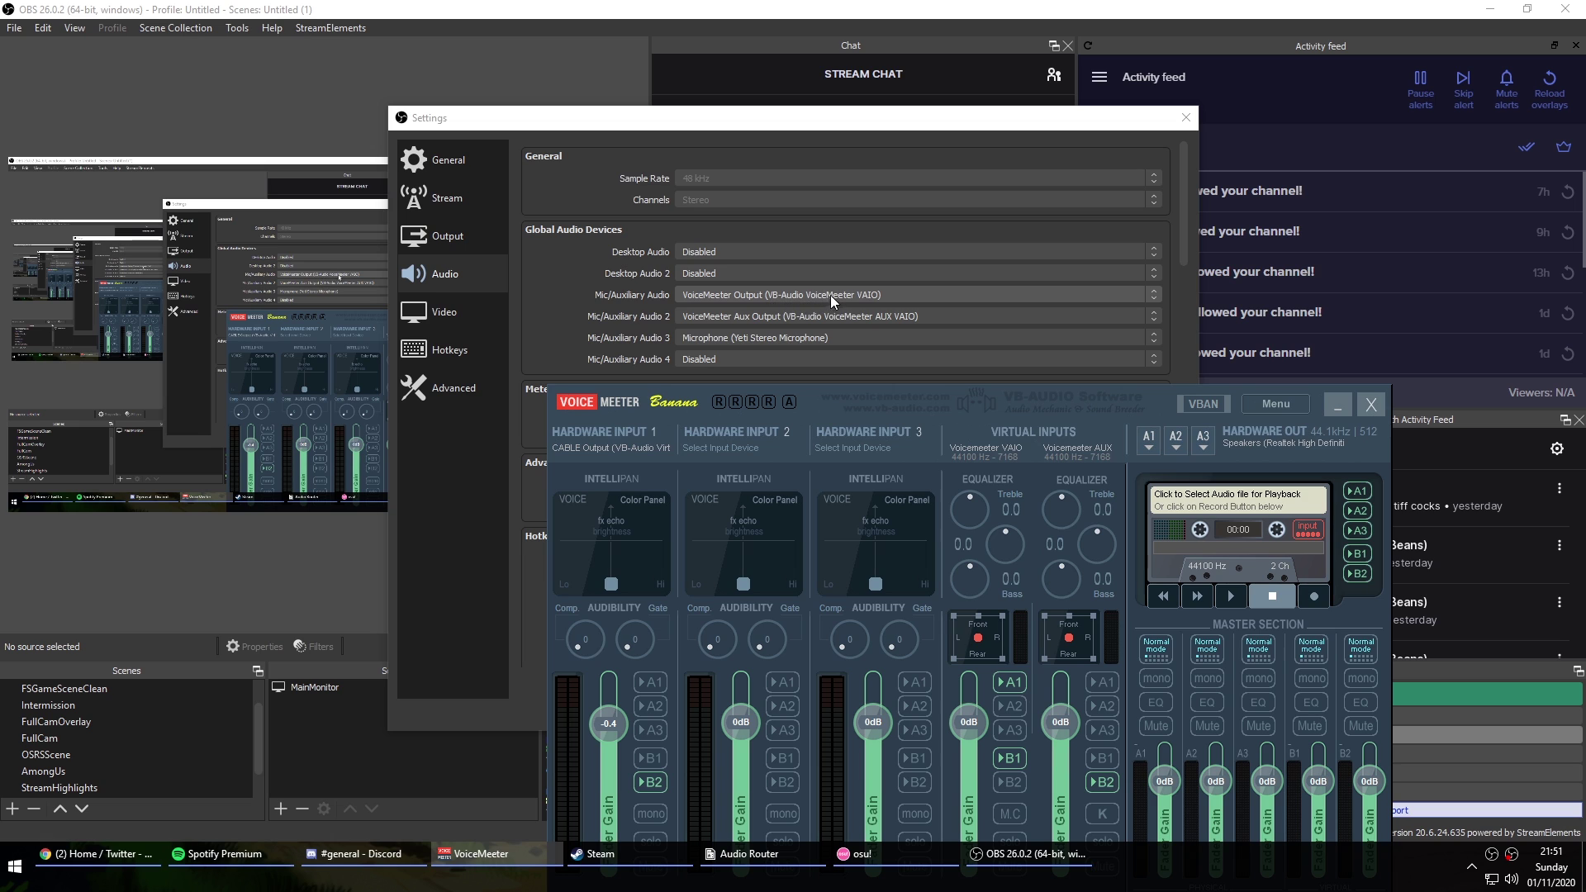
left_click_drag(1051, 399, 1069, 207)
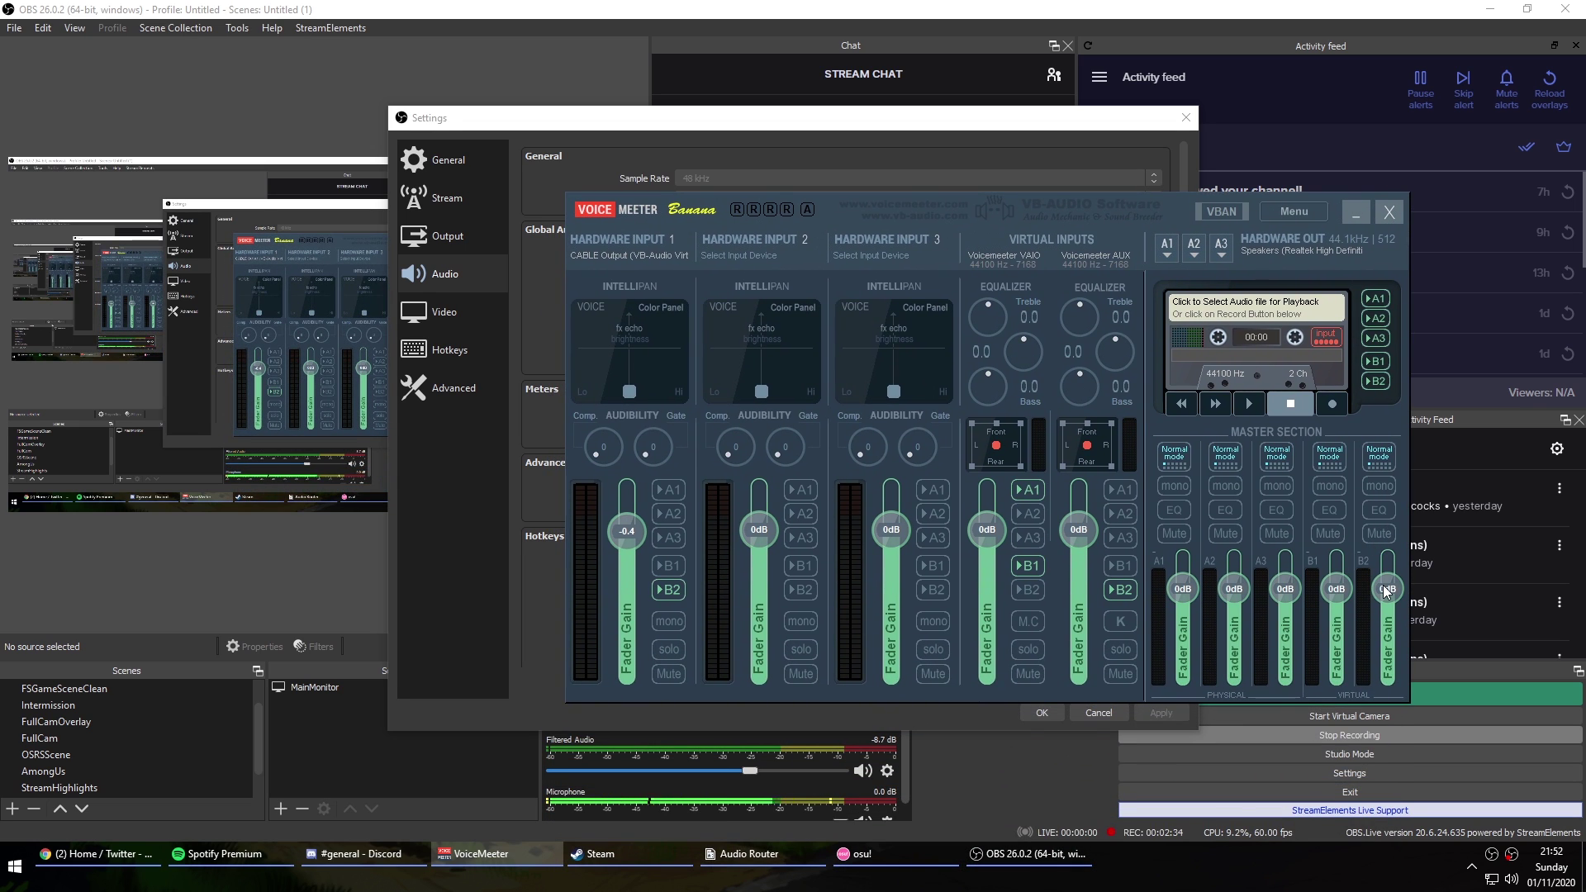
left_click(1355, 212)
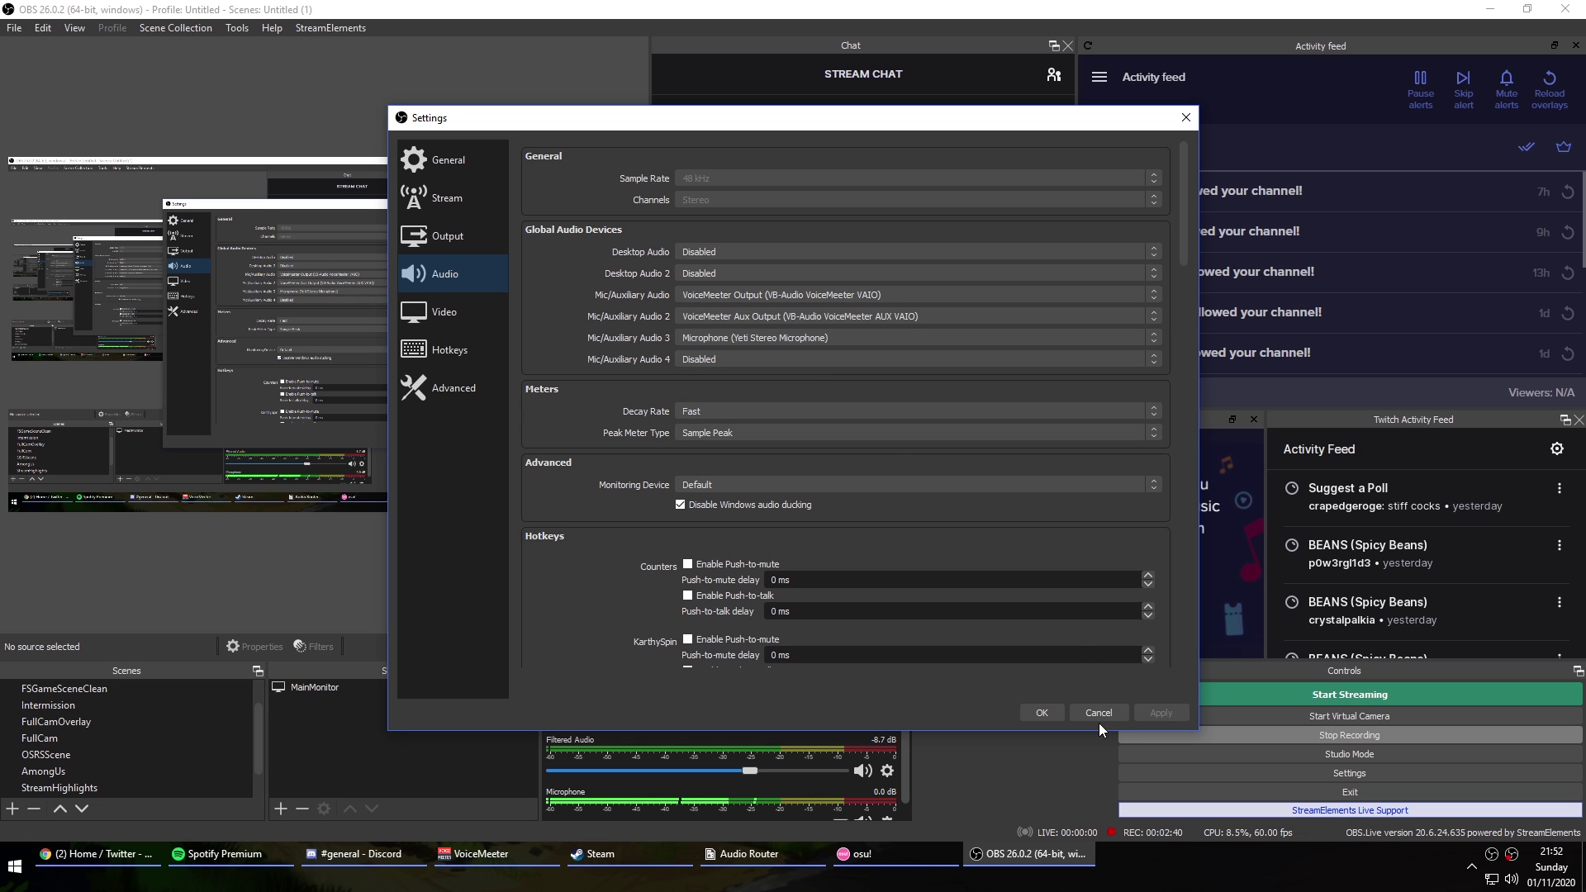
left_click(1041, 714)
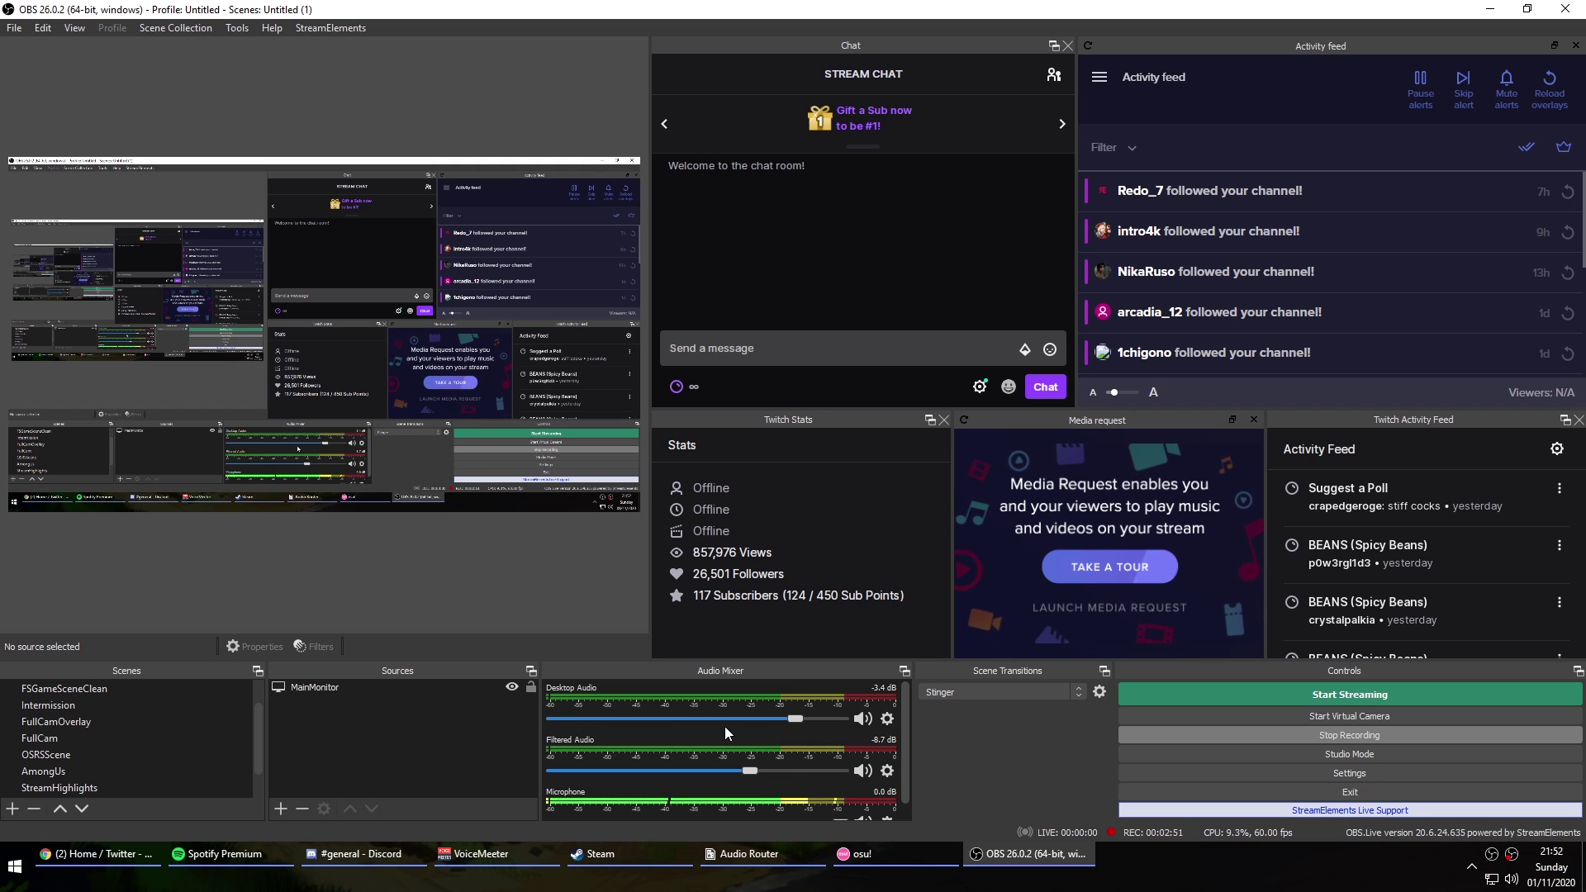
Open the Filtered Audio pitchproof-x64 VST plug-in interface and set Pitch to -6
left_click(887, 770)
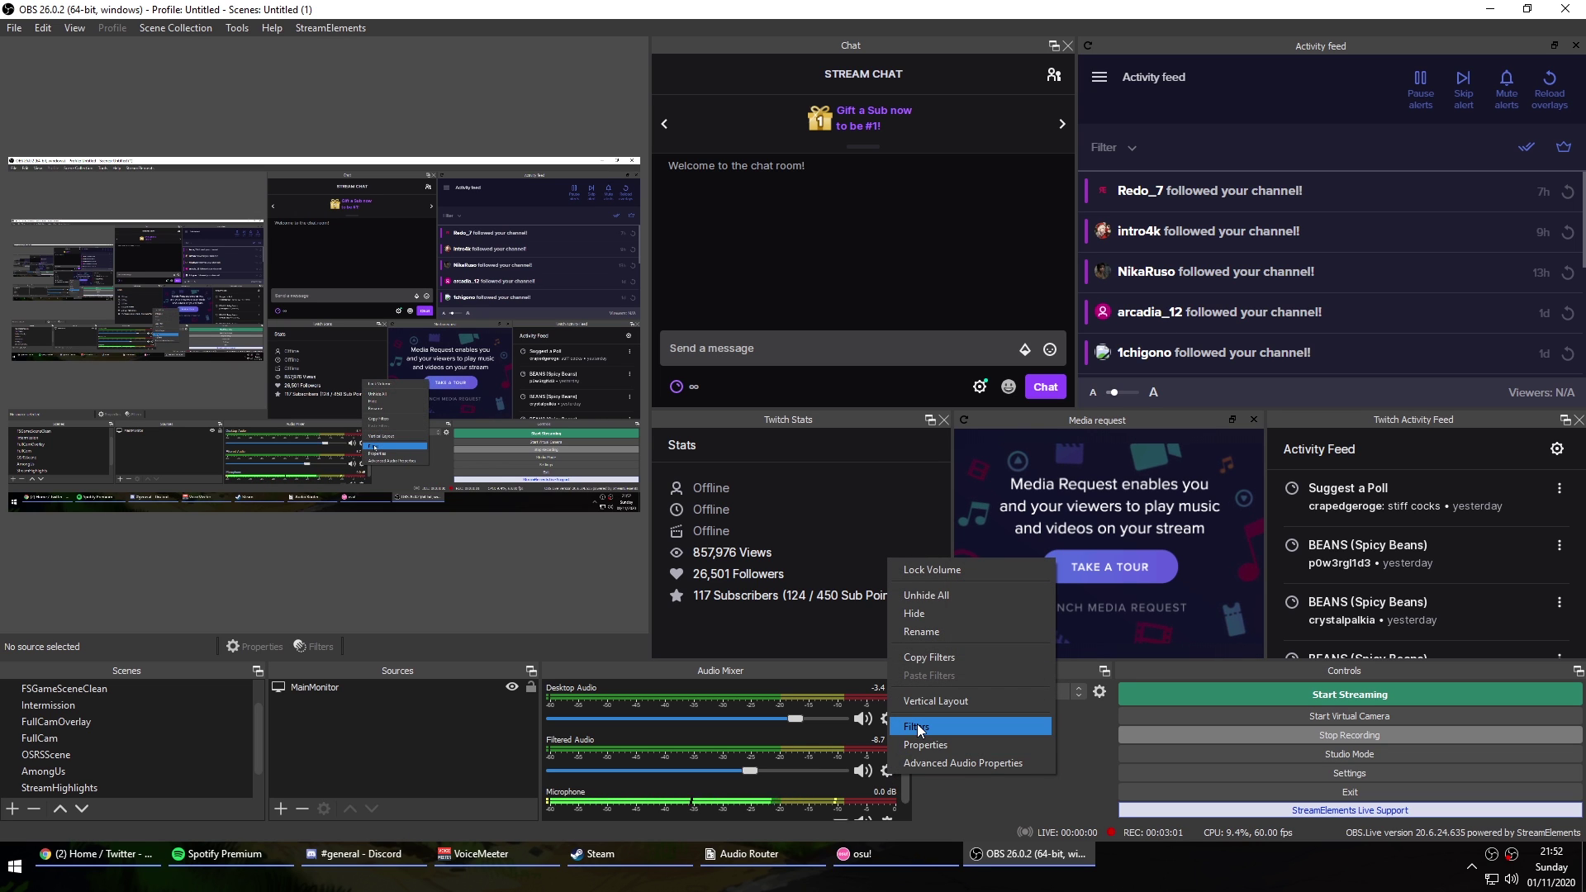
left_click(924, 723)
left_click(456, 711)
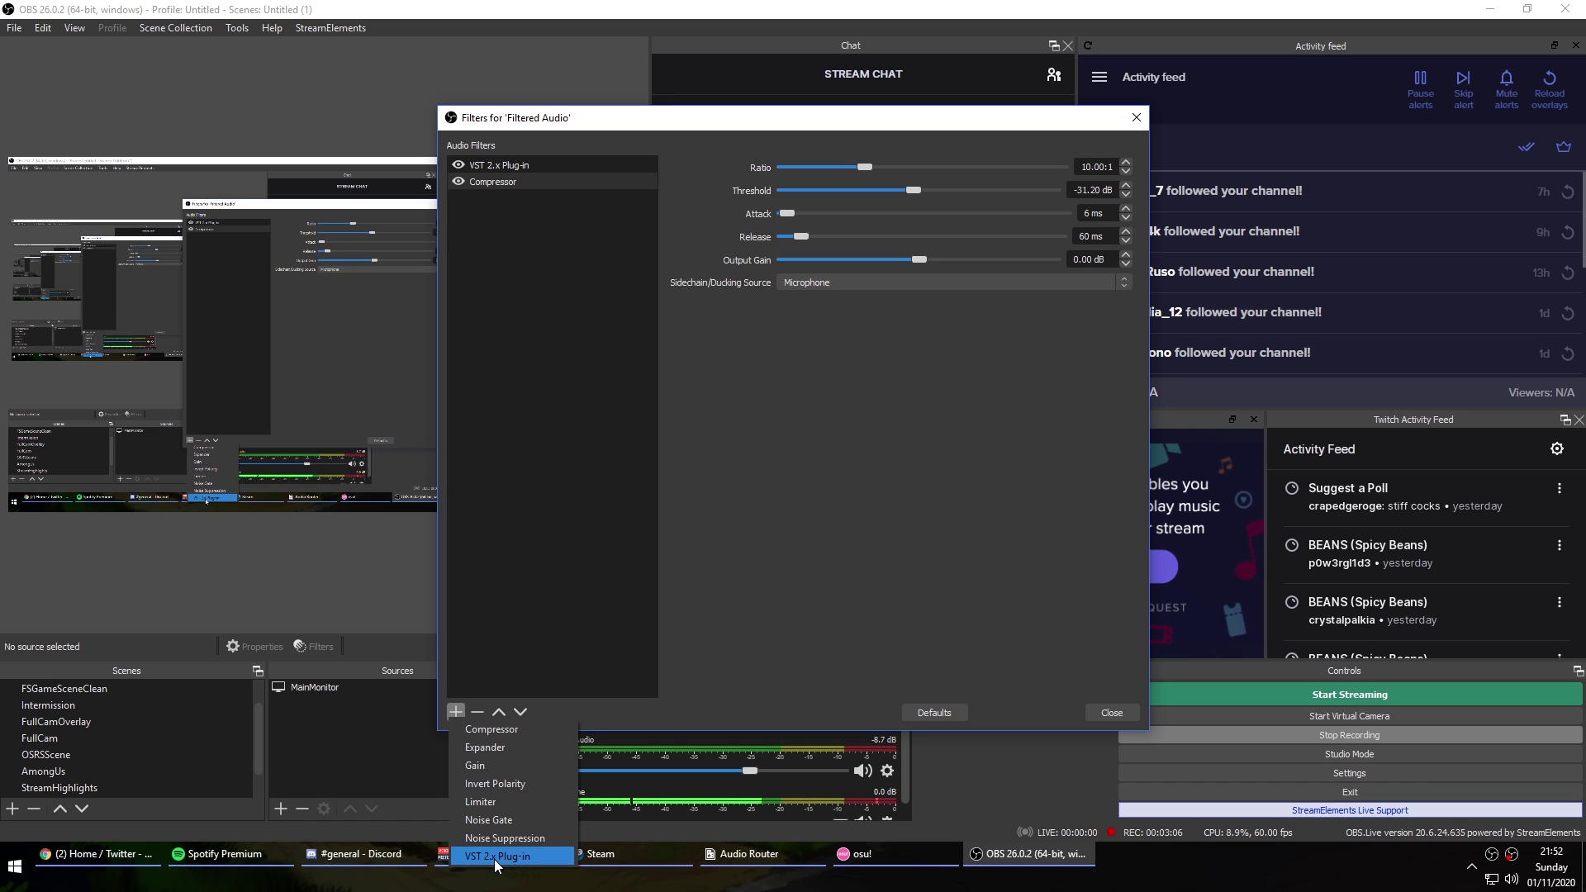
left_click(521, 169)
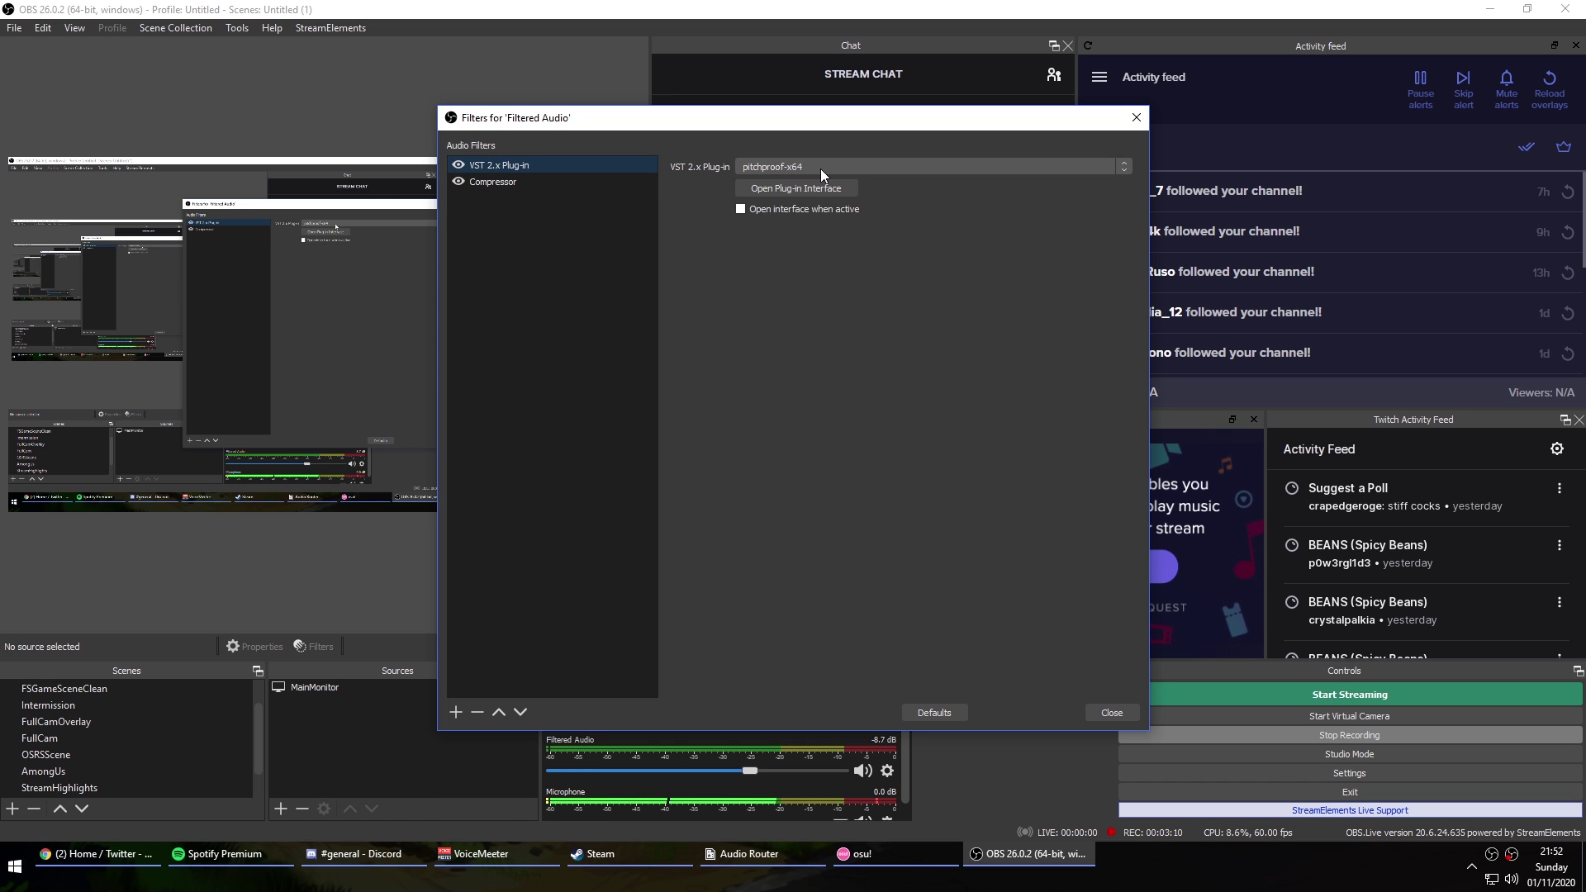
left_click(799, 186)
left_click_drag(764, 215, 764, 257)
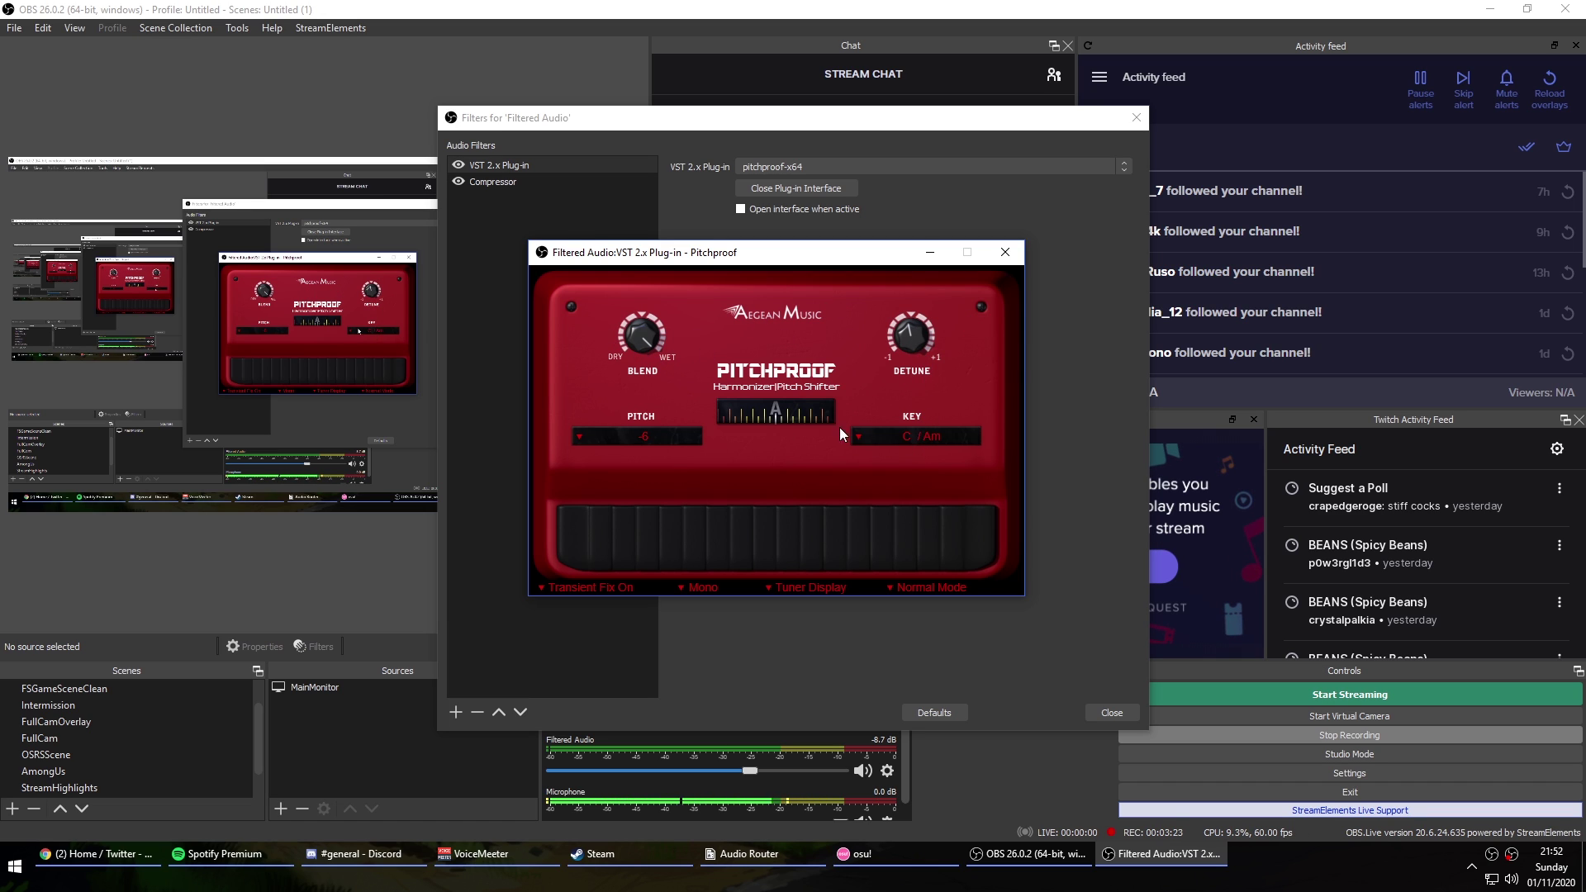
left_click(652, 434)
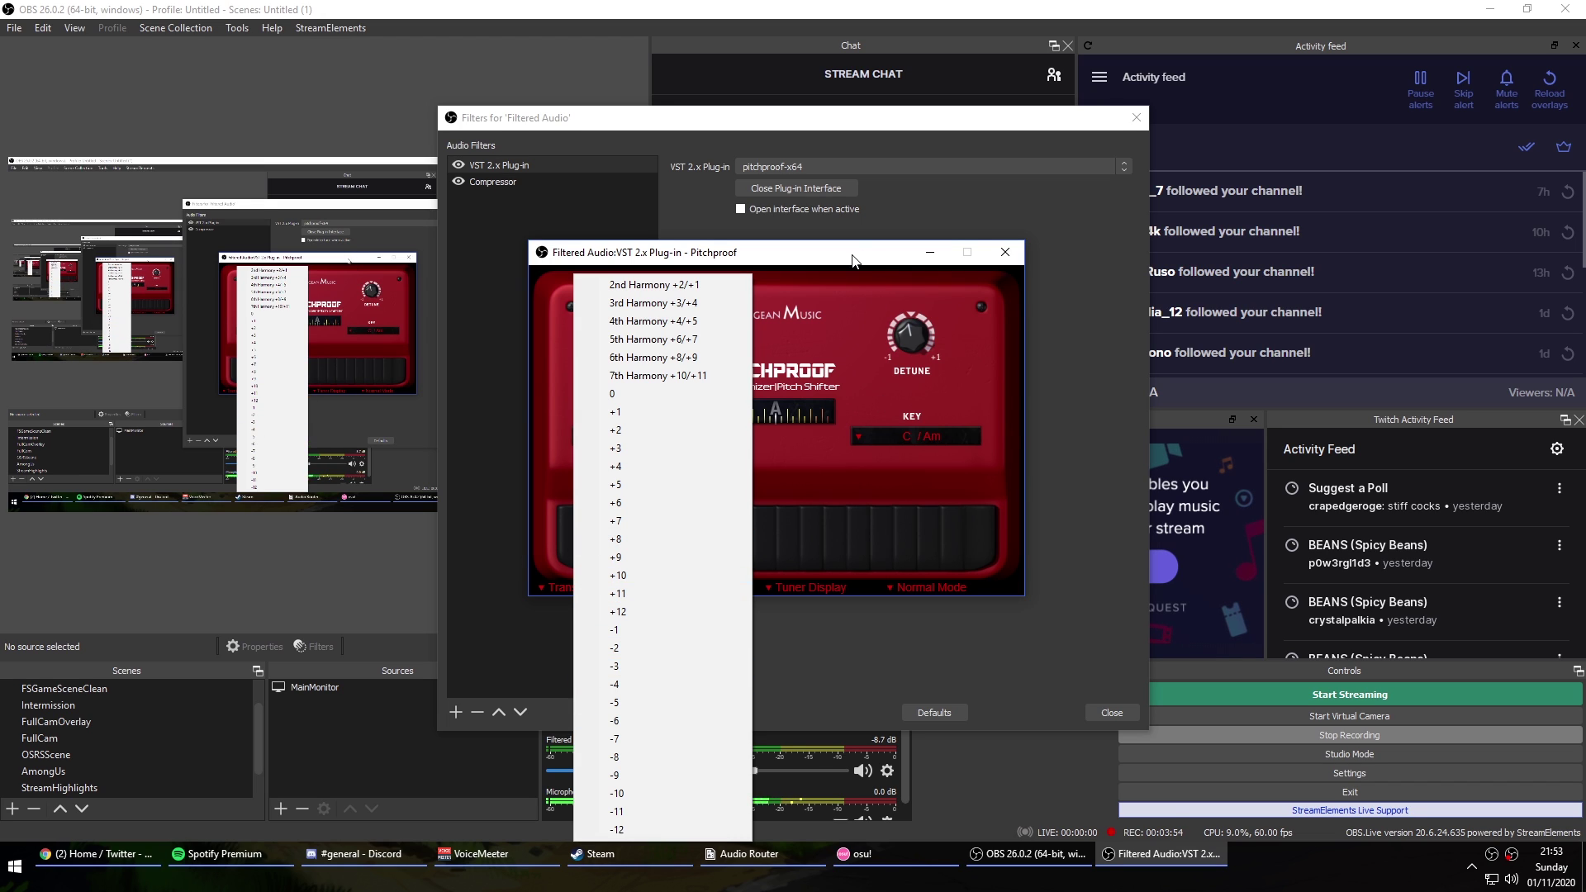
Close the filter windows and open Advanced Audio Properties showing -200, -200 and -80 ms offsets
key("Escape")
key("Escape")
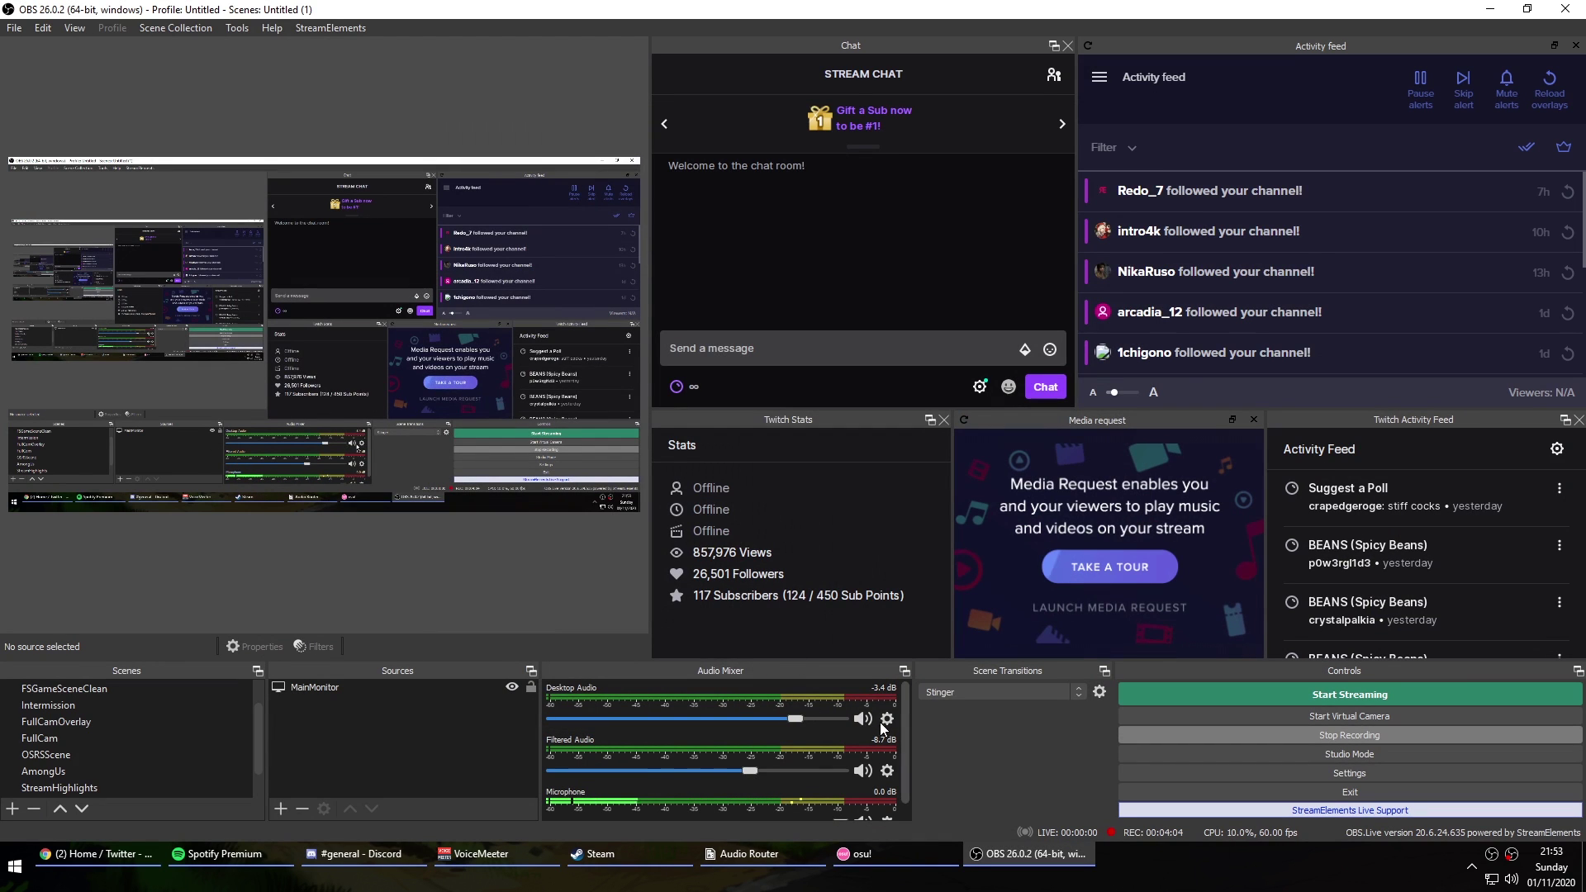
scroll(900, 776, "down", 1)
left_click(885, 809)
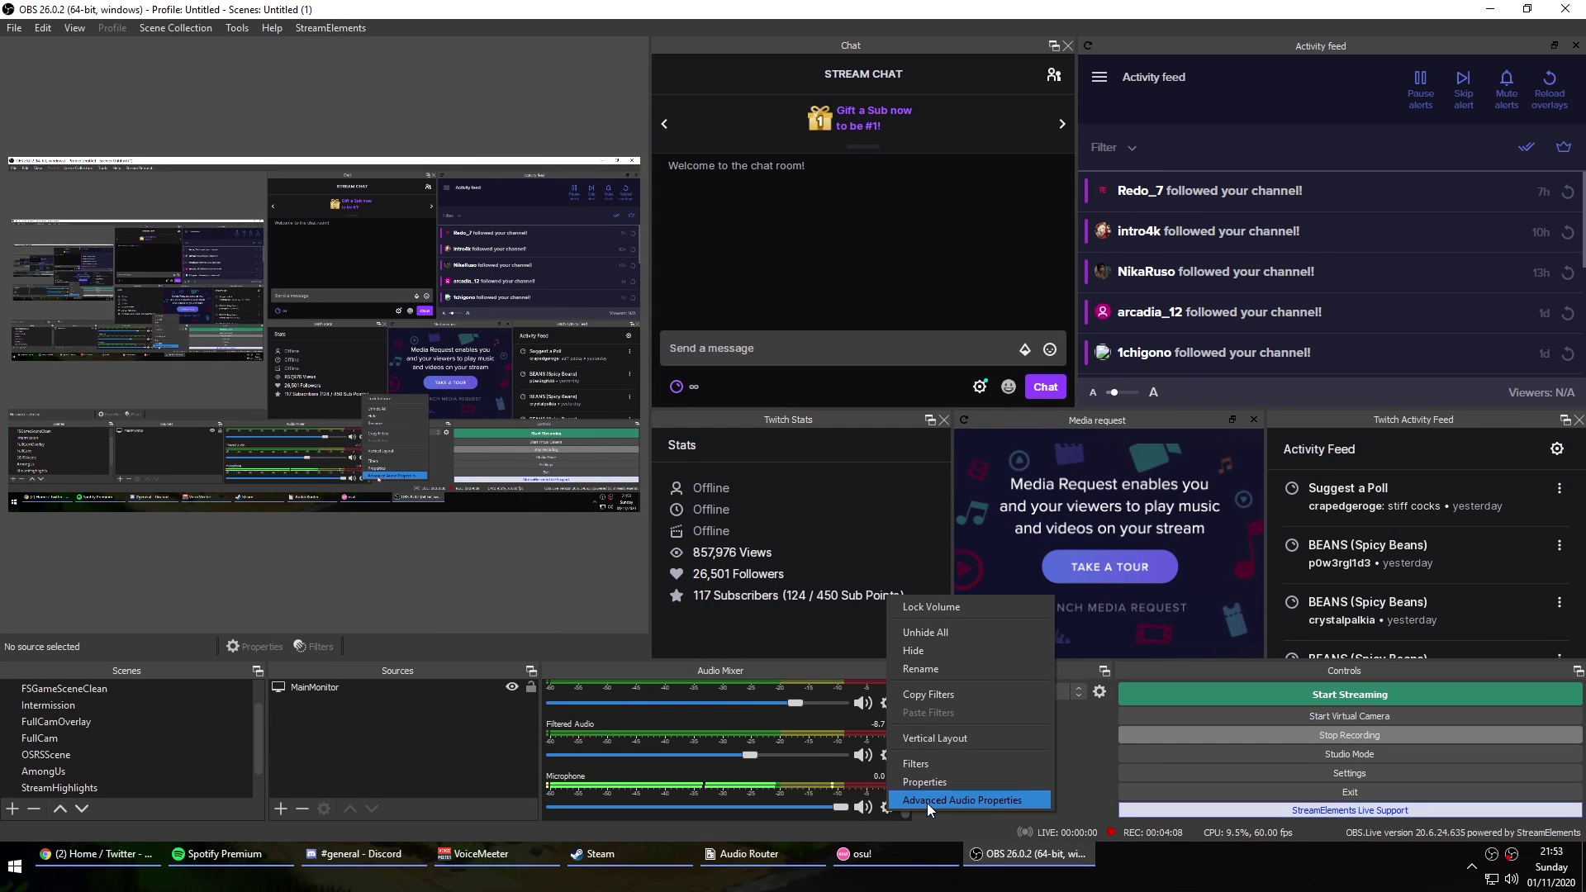
left_click(927, 802)
left_click_drag(841, 281, 788, 272)
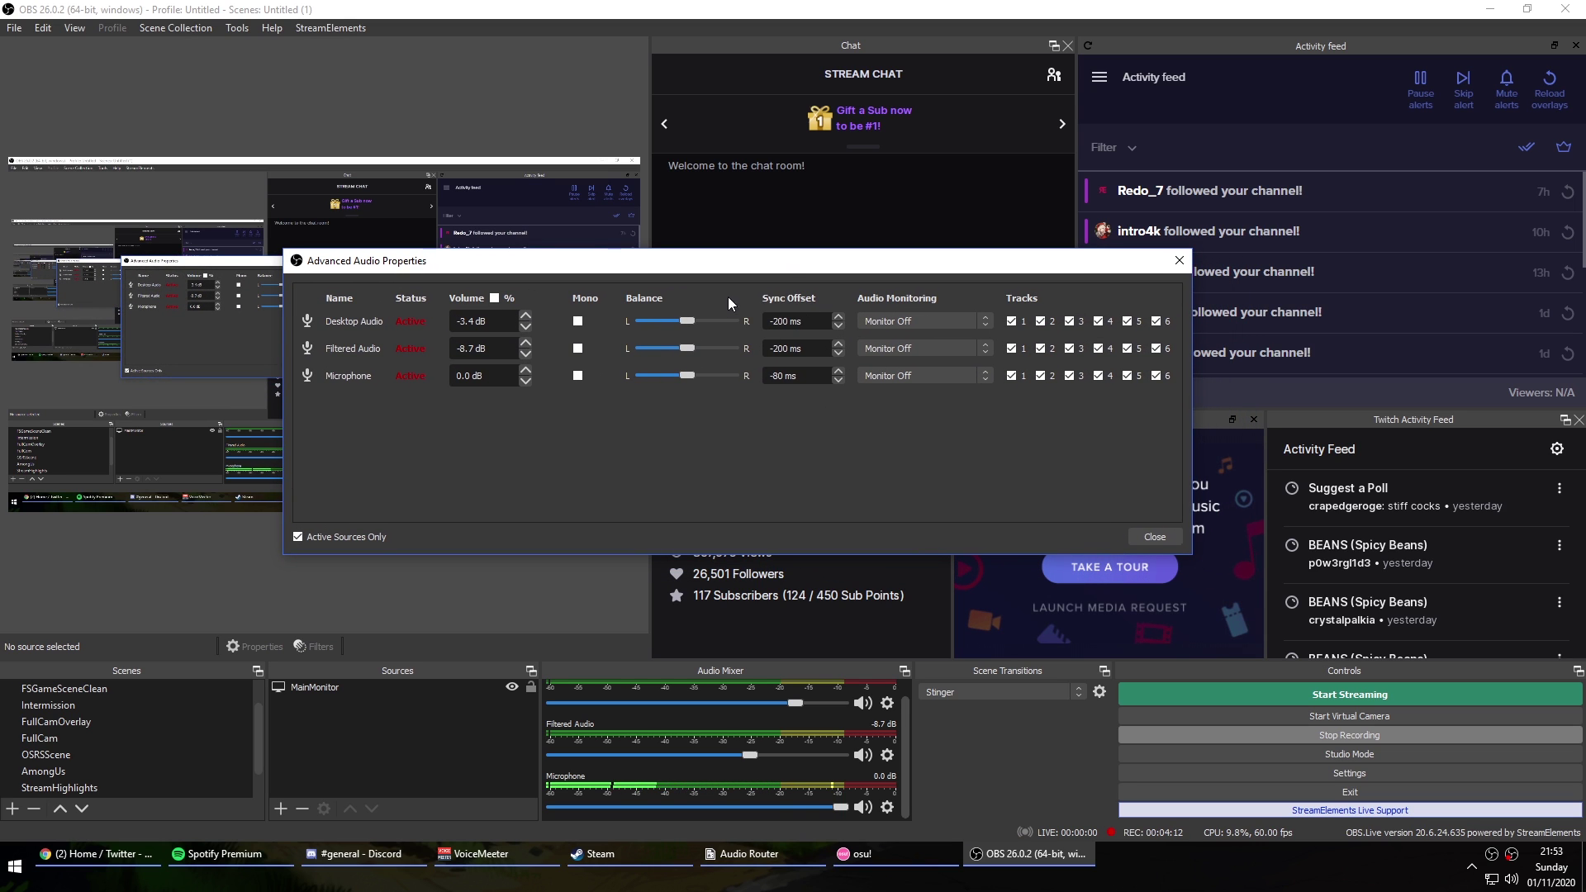
left_click(479, 854)
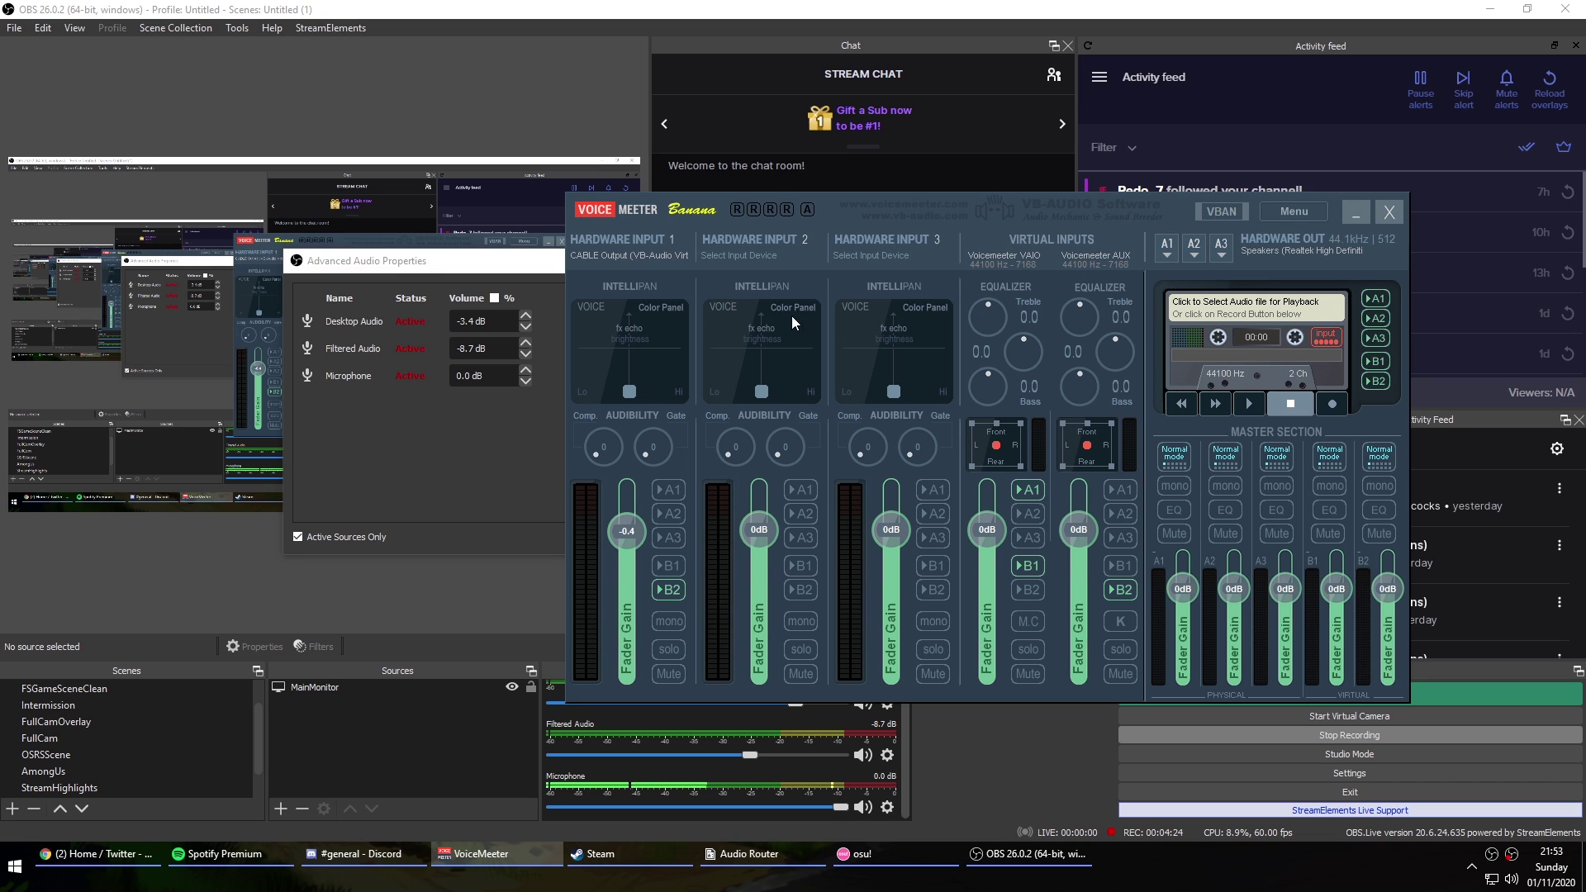
left_click(518, 268)
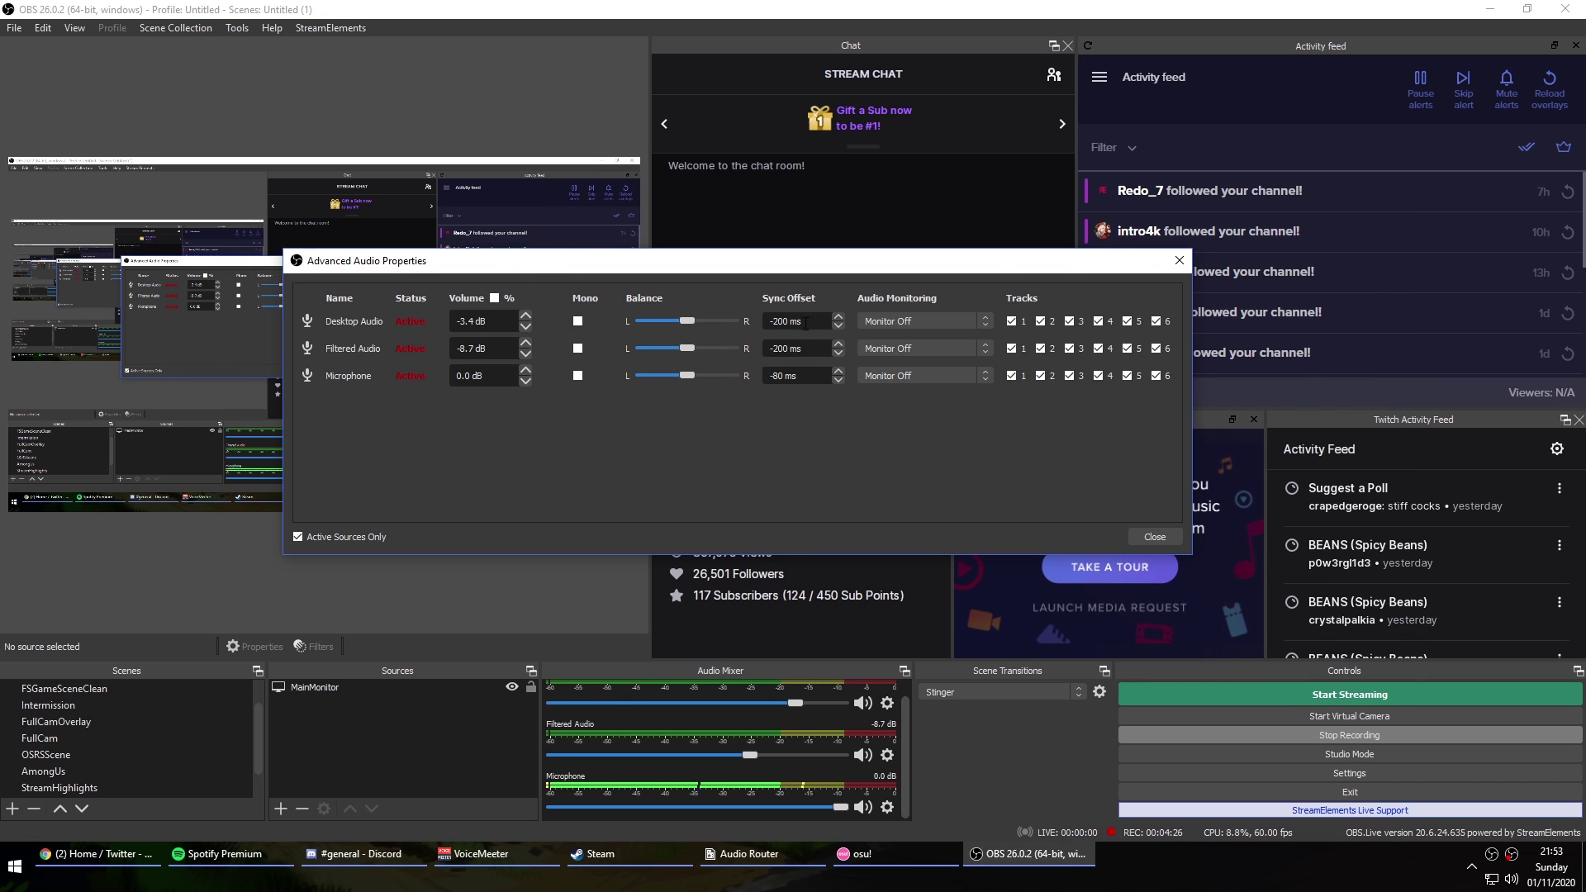